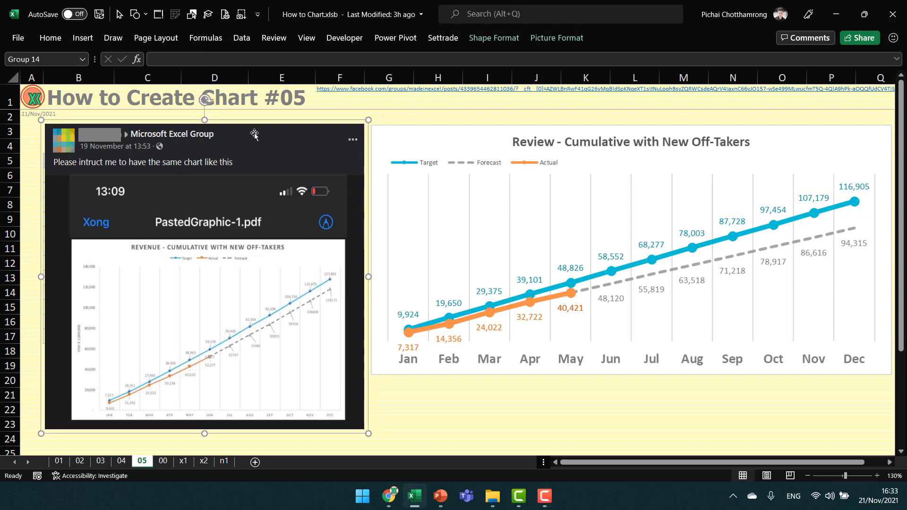
Move the request screenshot off the table to reveal the Month, Target, Forecast and Actual columns.
left_click_drag(256, 197, 253, 392)
scroll(253, 392, "up", 2)
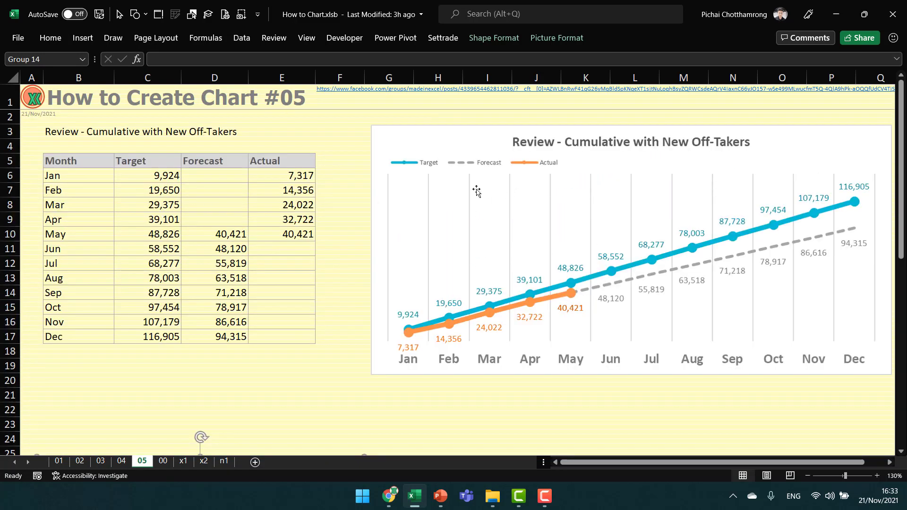
left_click(81, 163)
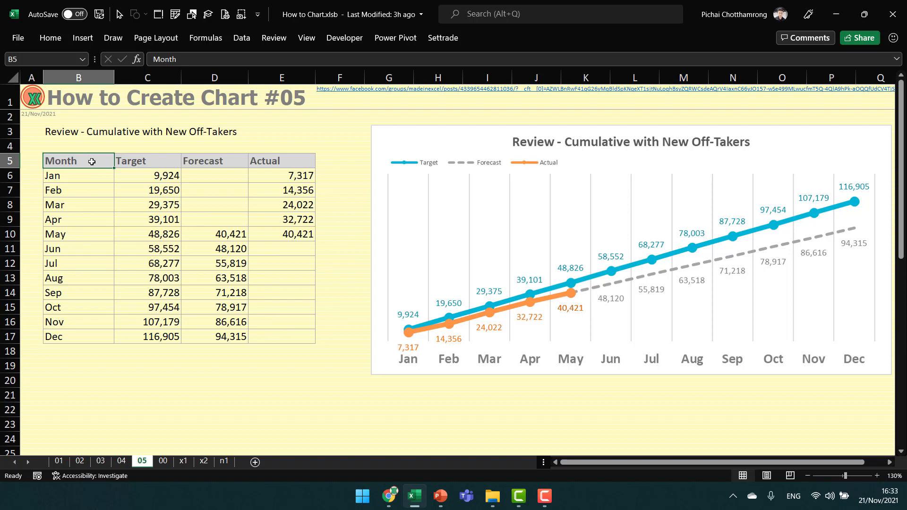
left_click(157, 162)
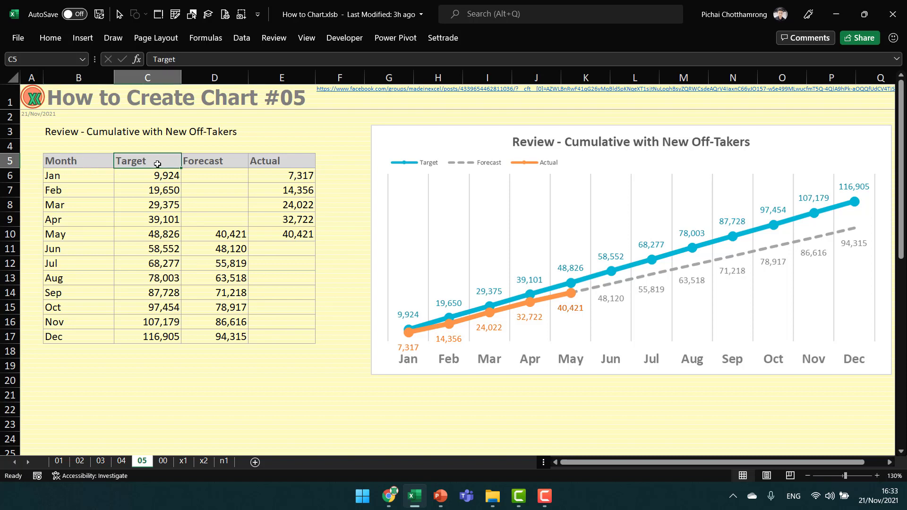
left_click(238, 162)
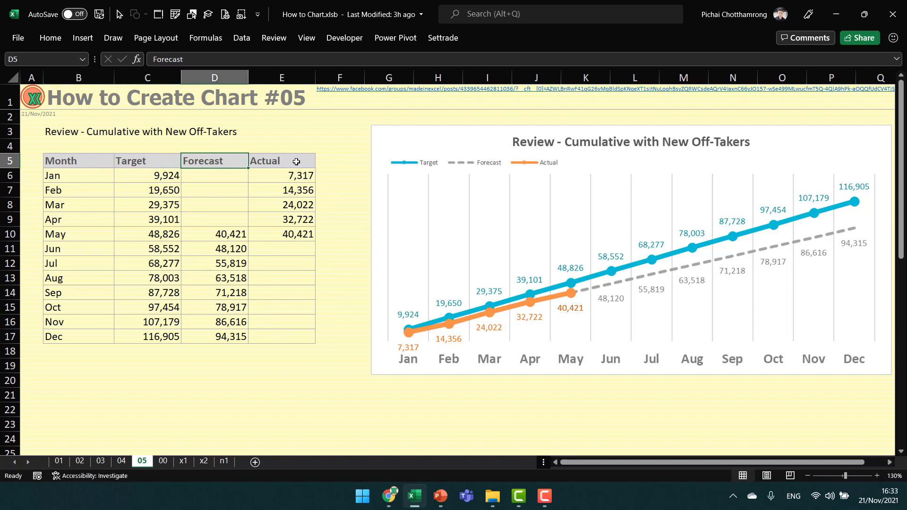
left_click(296, 162)
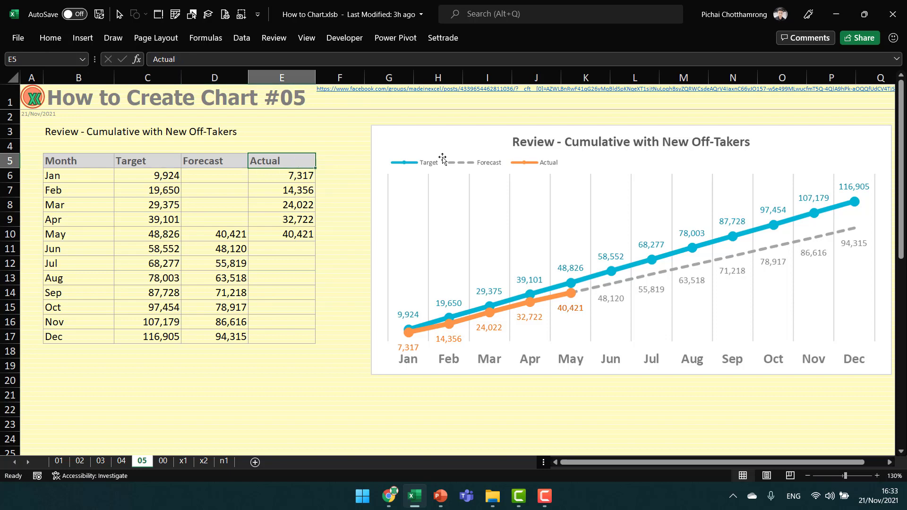
Move the reference chart picture below the data table and shrink it.
left_click(498, 152)
left_click_drag(479, 136, 156, 237)
left_click_drag(563, 224, 240, 426)
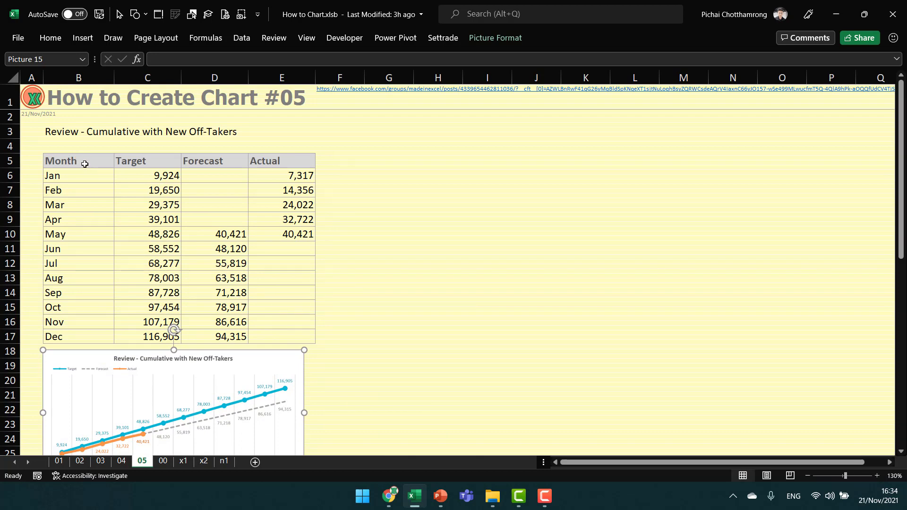
Insert a Line with Markers chart from B5:E17, then move and enlarge it right of the table.
left_click_drag(84, 163, 281, 339)
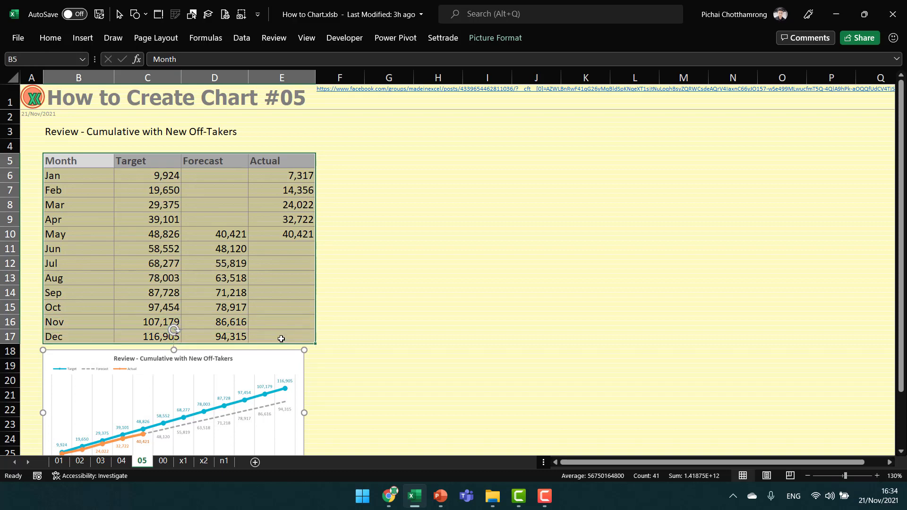
left_click(86, 41)
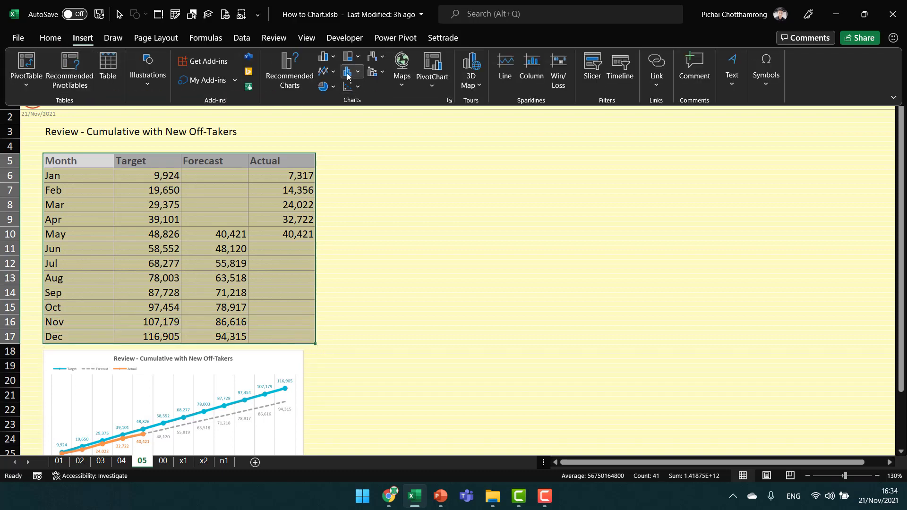
left_click(326, 71)
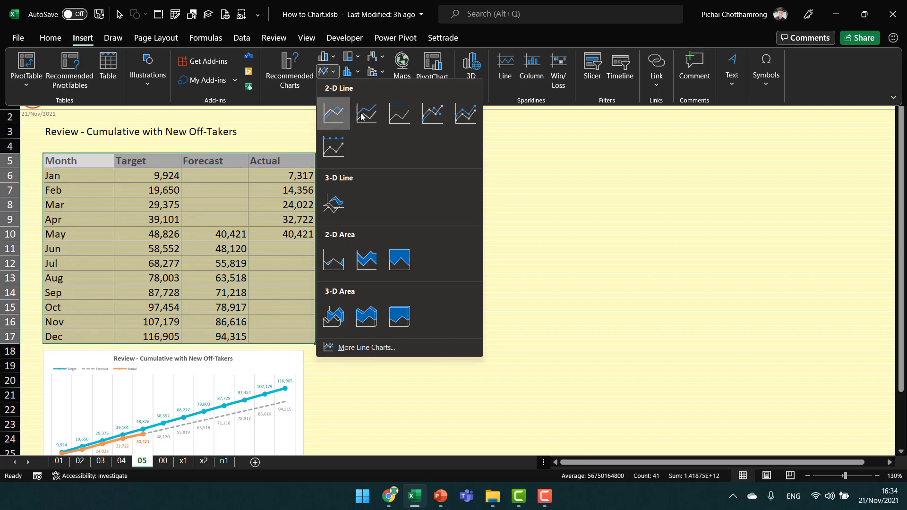
left_click(432, 115)
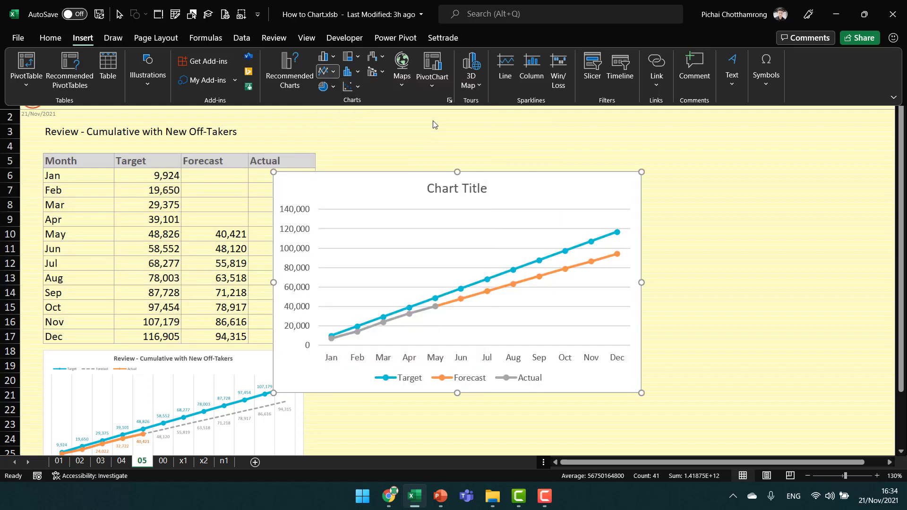
left_click_drag(399, 190, 459, 139)
left_click_drag(707, 345, 841, 387)
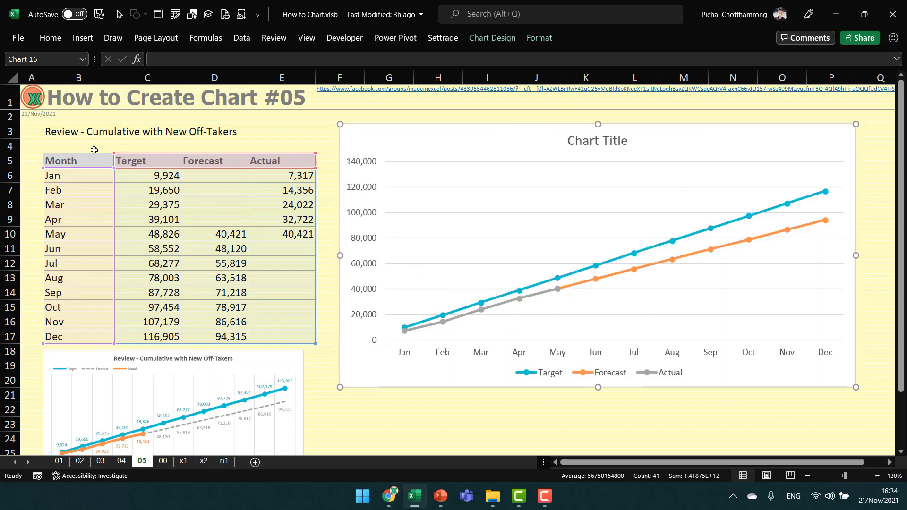
Link the chart title to cell B3 ('Review - Cumulative with New Off-Takers') and make it bold.
left_click(604, 141)
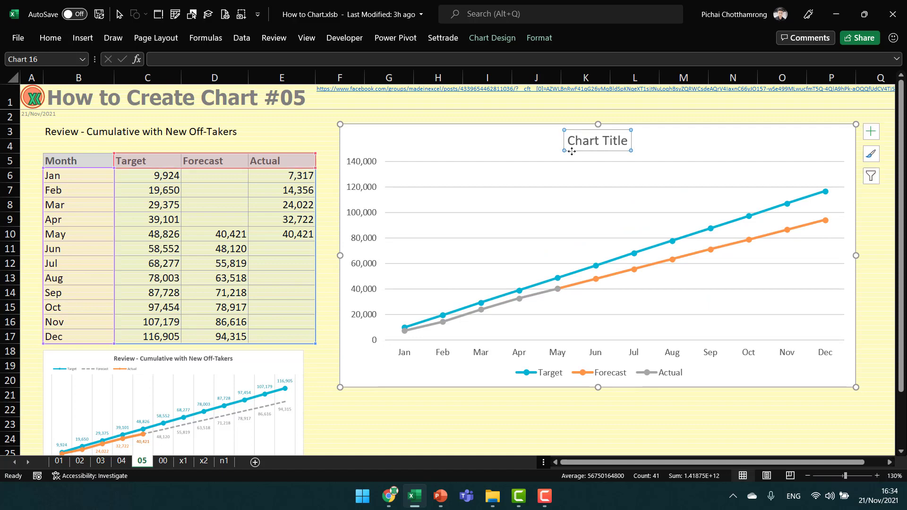
left_click(52, 135)
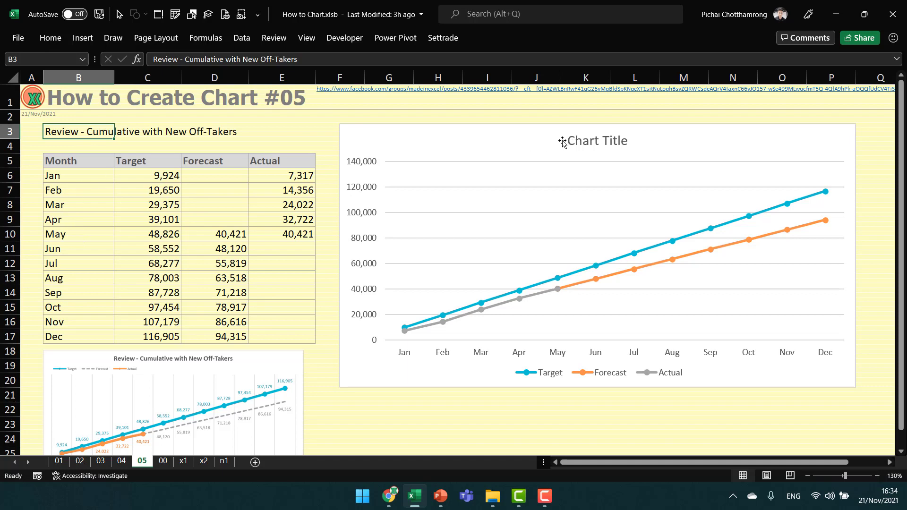
left_click(574, 149)
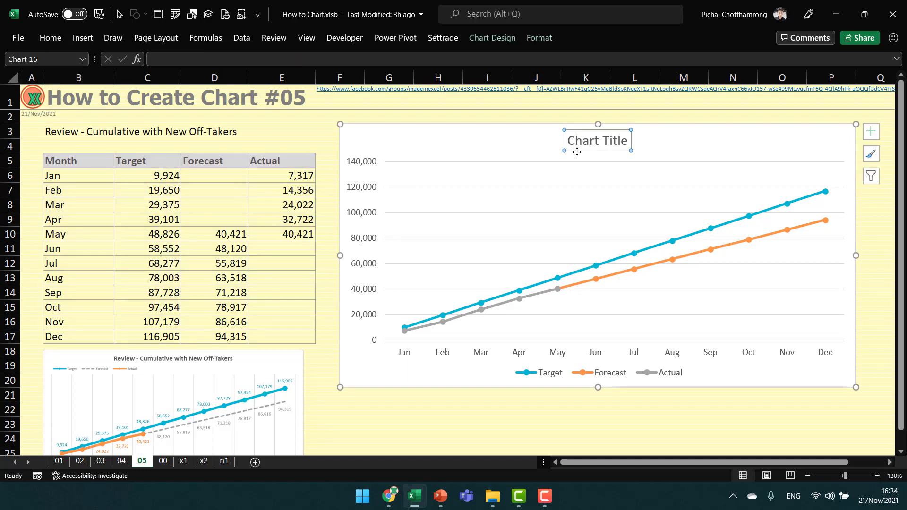
left_click(165, 59)
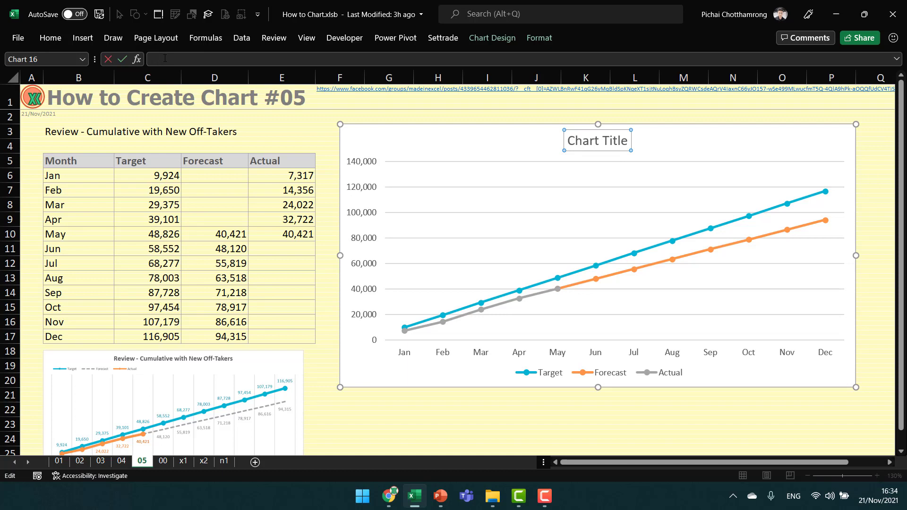
type("=")
left_click(78, 132)
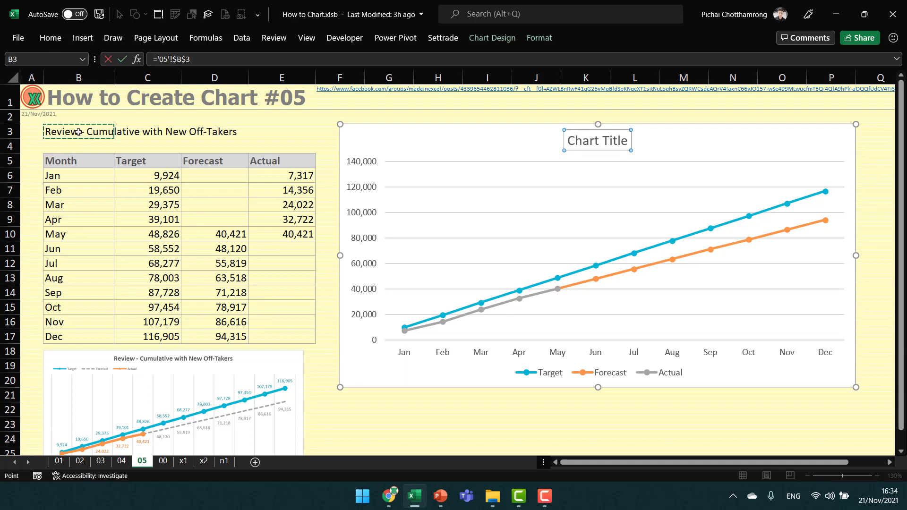
key("Return")
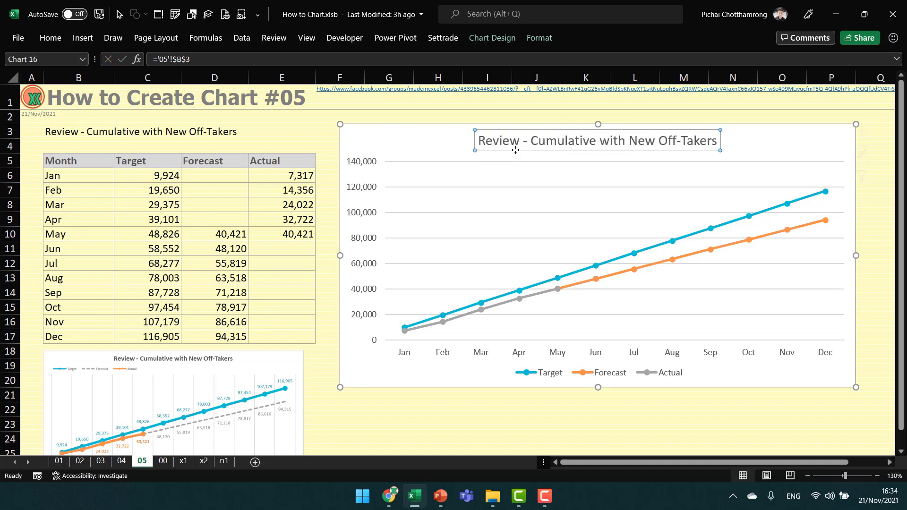
key("ctrl+b")
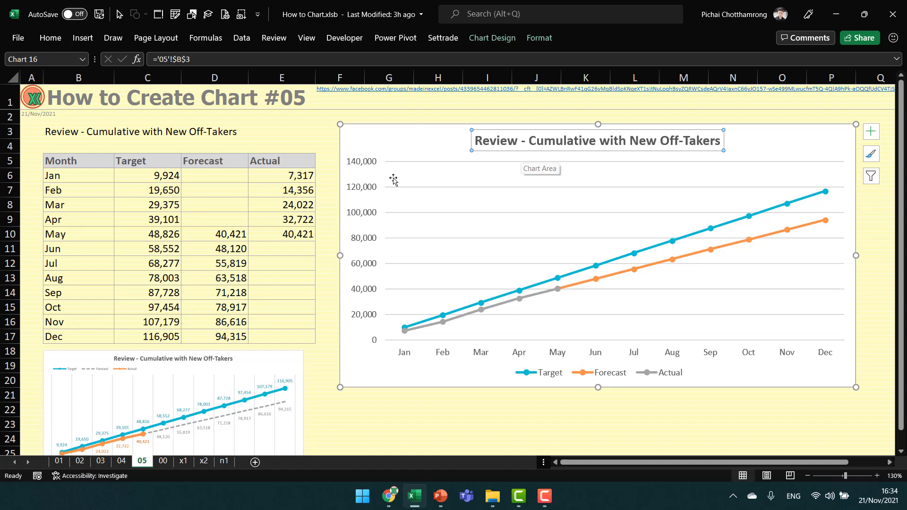
Move the chart legend to the top-left of the chart, just under the title.
left_click(363, 367)
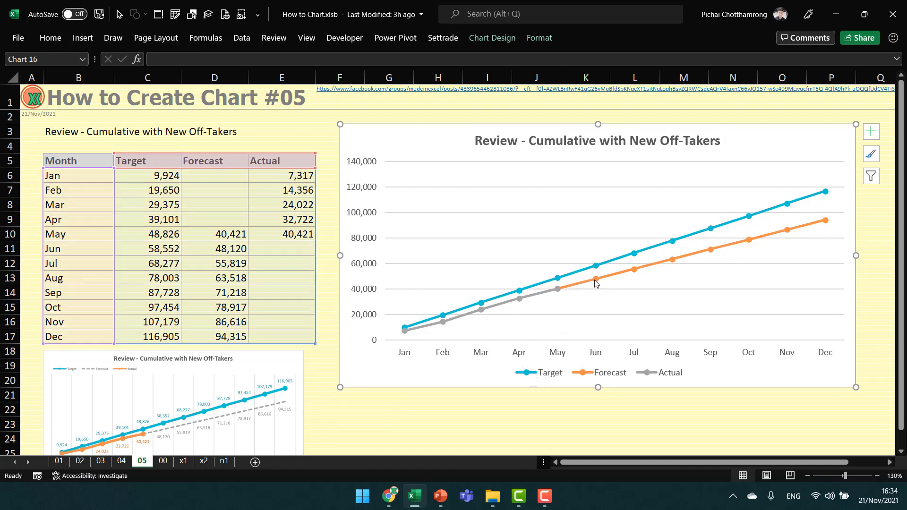
left_click(532, 377)
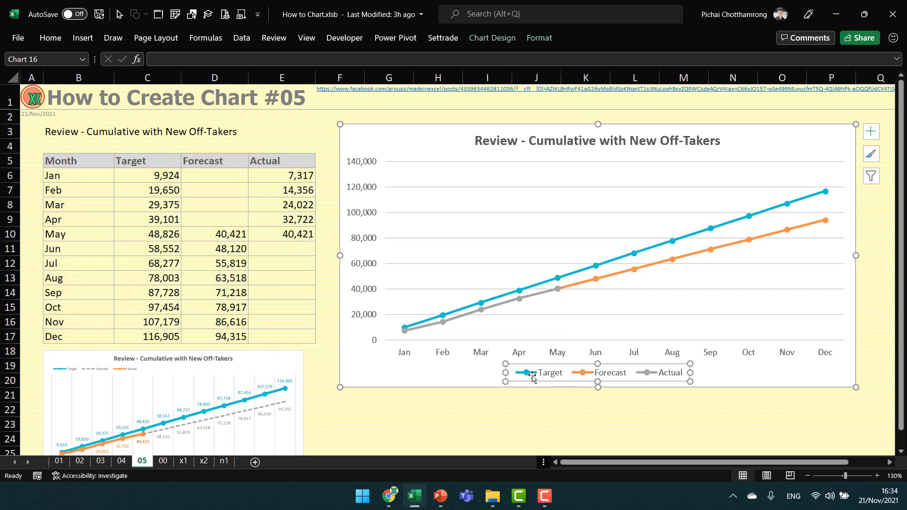
right_click(552, 375)
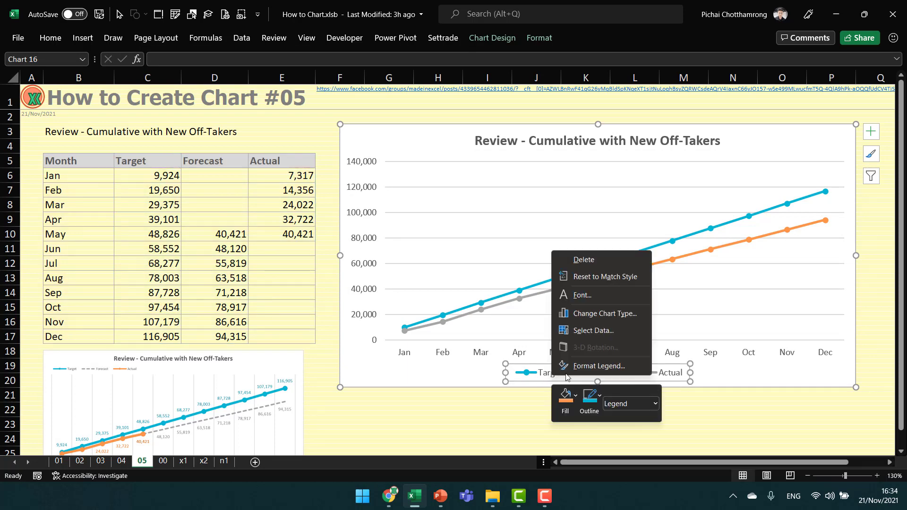
key("Escape")
double_click(600, 370)
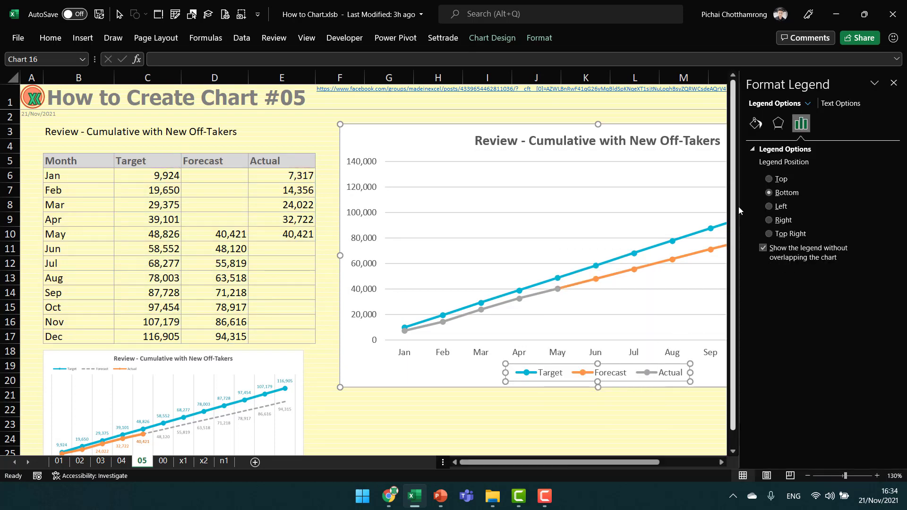
left_click(770, 178)
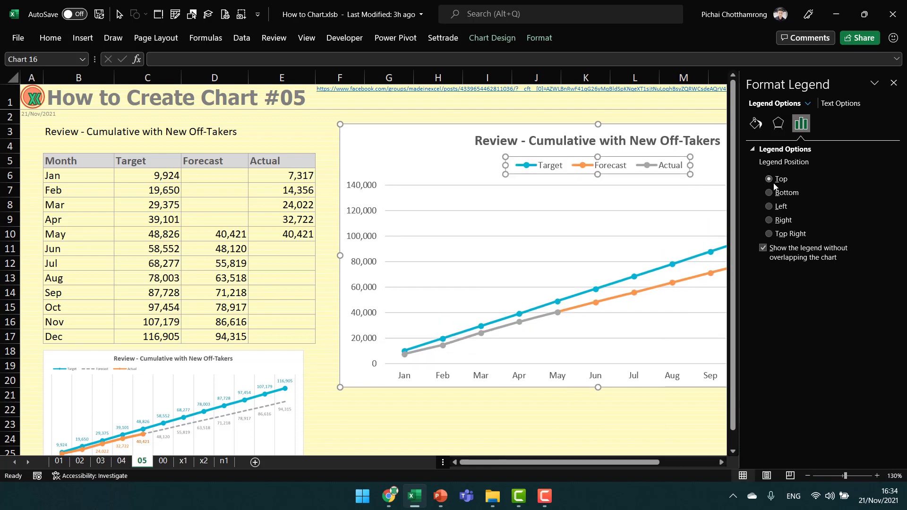
left_click_drag(584, 175, 426, 173)
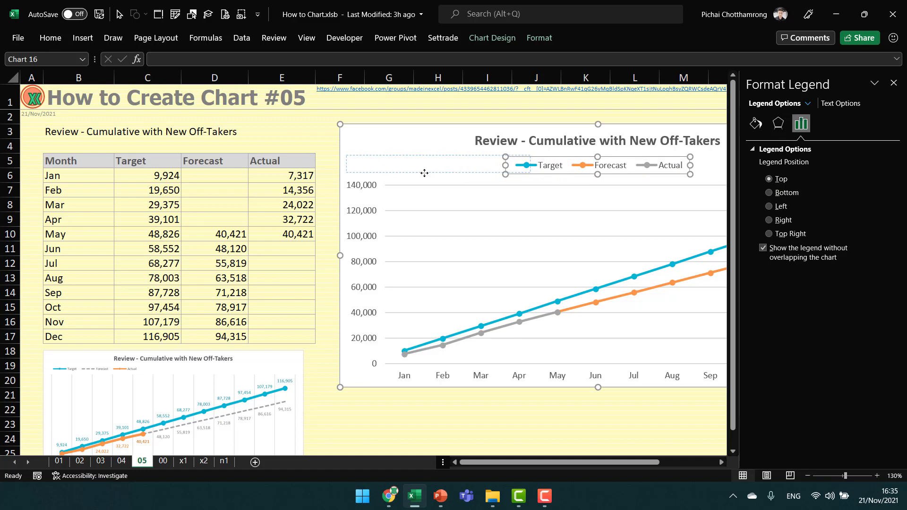
Shrink the legend text to 8 point, lower the plot area's top, and nudge the chart left.
left_click(51, 38)
left_click(222, 61)
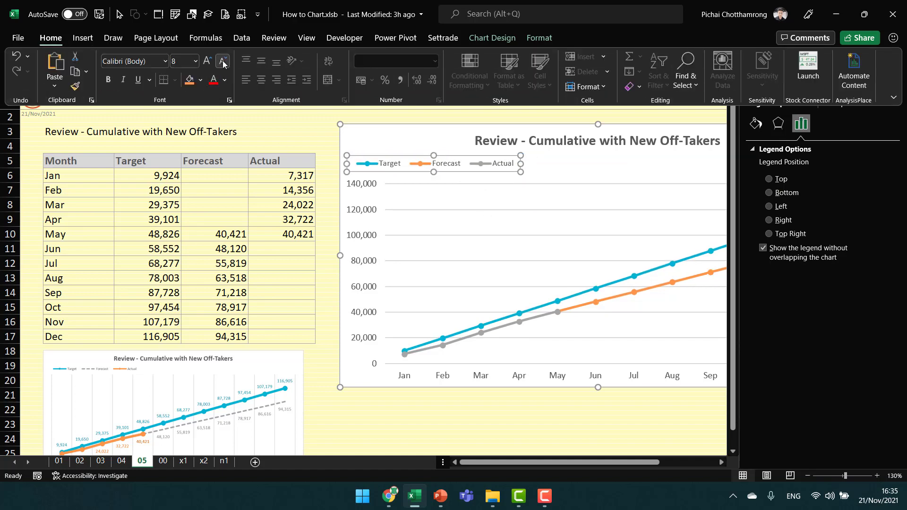
left_click(222, 62)
left_click(612, 210)
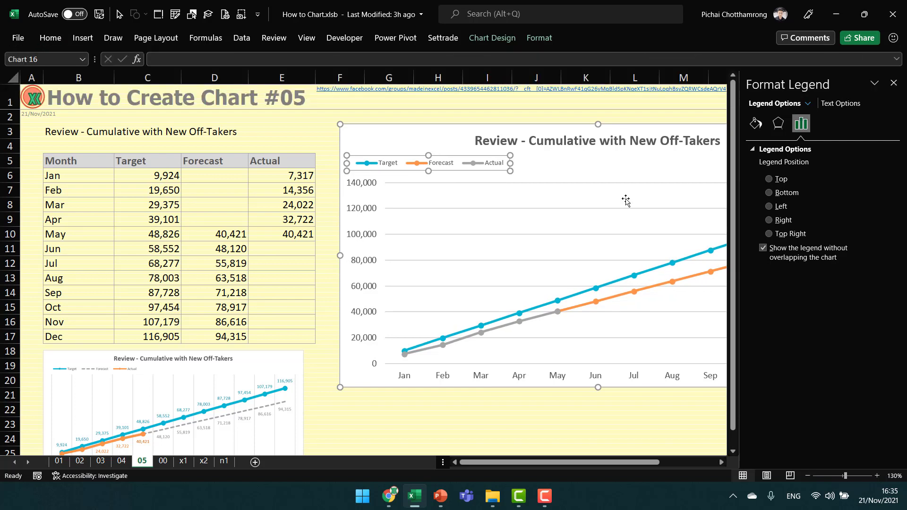
left_click(624, 202)
left_click_drag(615, 191, 613, 190)
left_click(536, 127)
left_click_drag(536, 126, 518, 127)
Make the Actual series line orange.
left_click(397, 420)
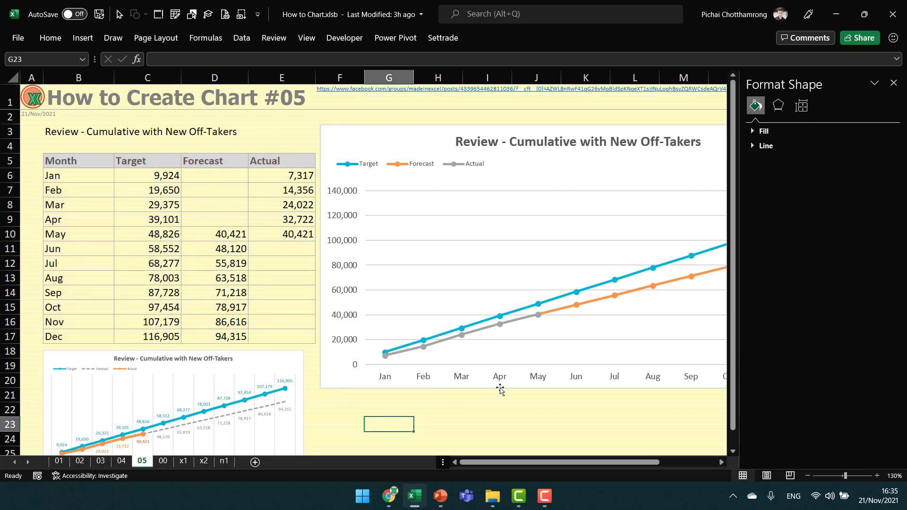
left_click_drag(504, 466, 532, 465)
left_click(504, 303)
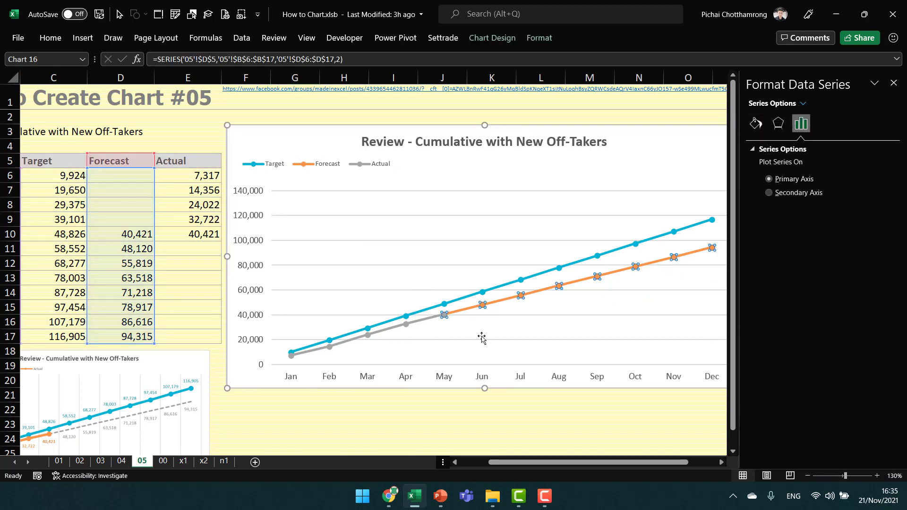
left_click(422, 321)
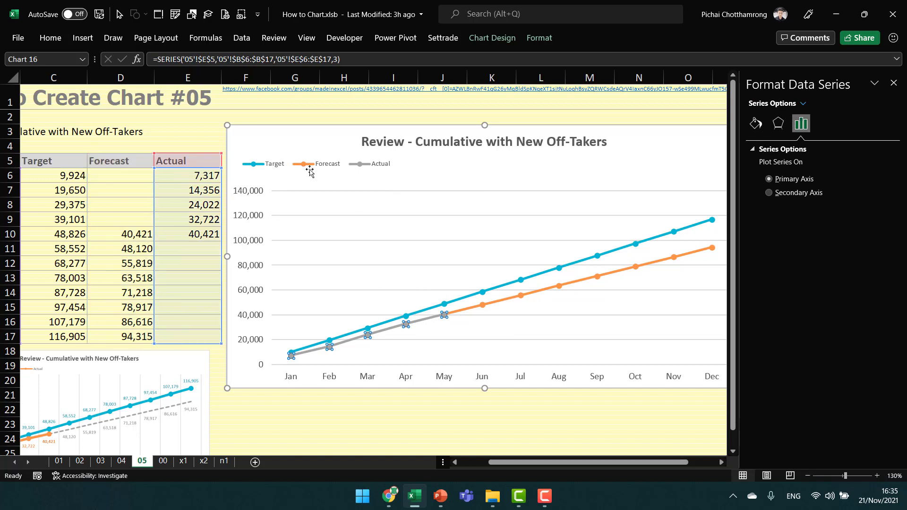
left_click(756, 123)
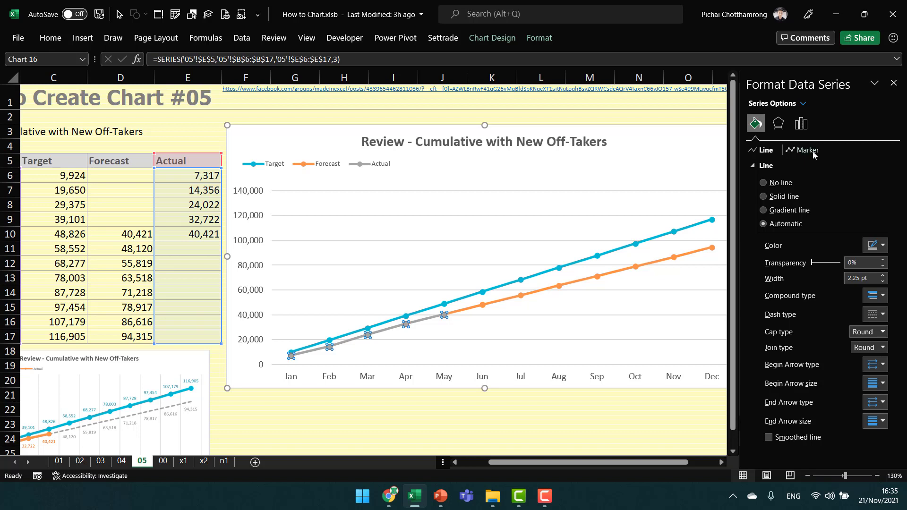
left_click(878, 245)
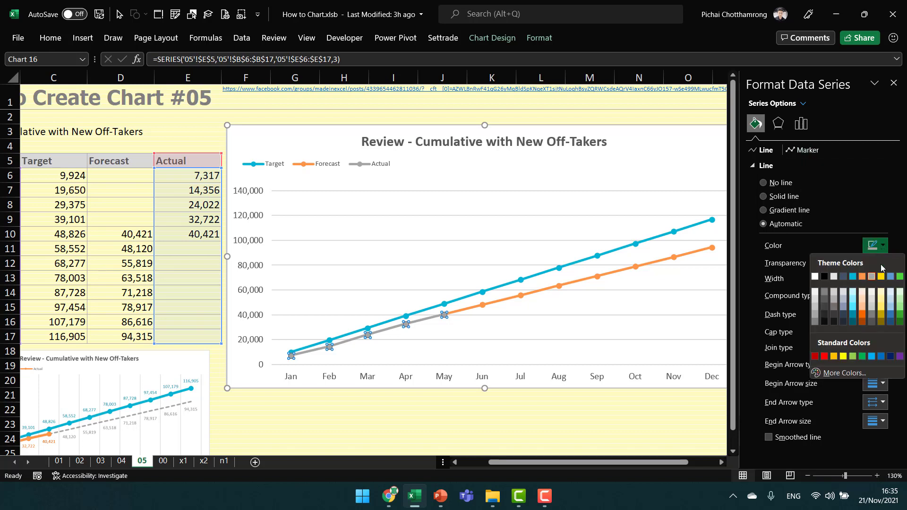
left_click(862, 277)
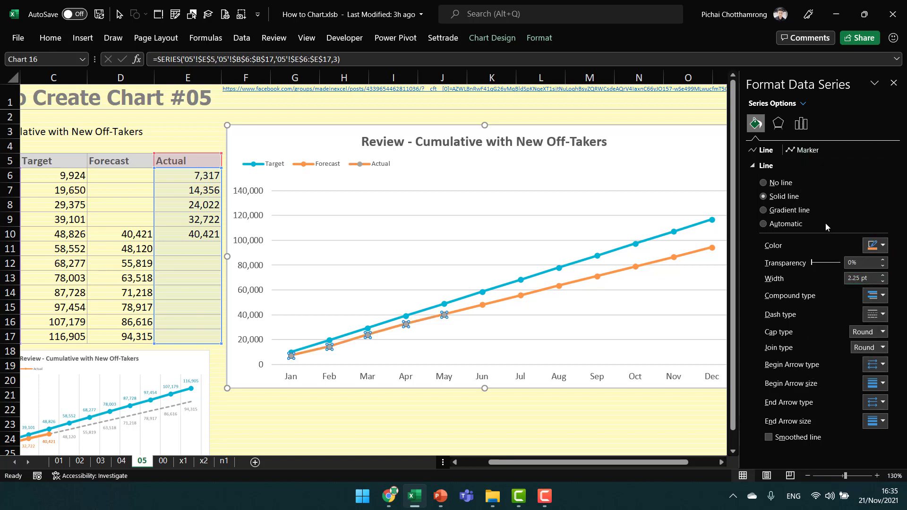
Give the Actual markers a solid orange fill with no border.
left_click(803, 150)
left_click(789, 166)
left_click(785, 261)
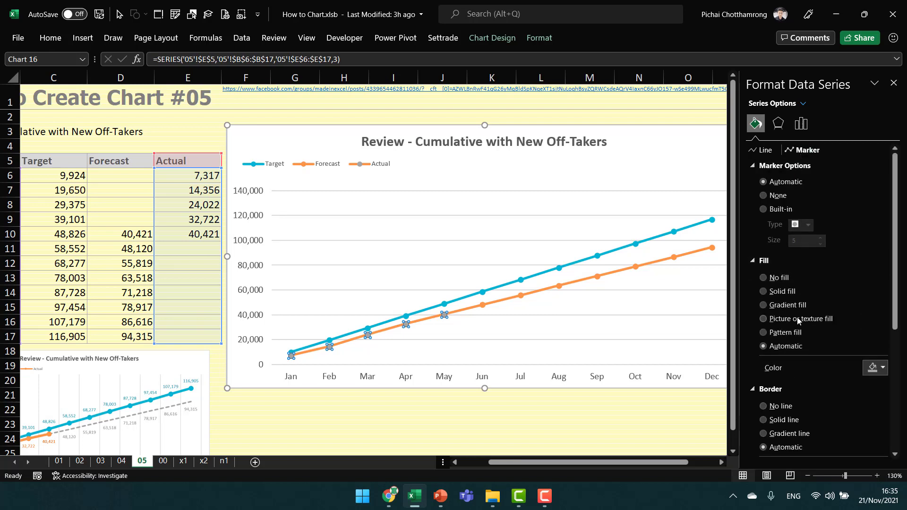
left_click(875, 368)
left_click(862, 258)
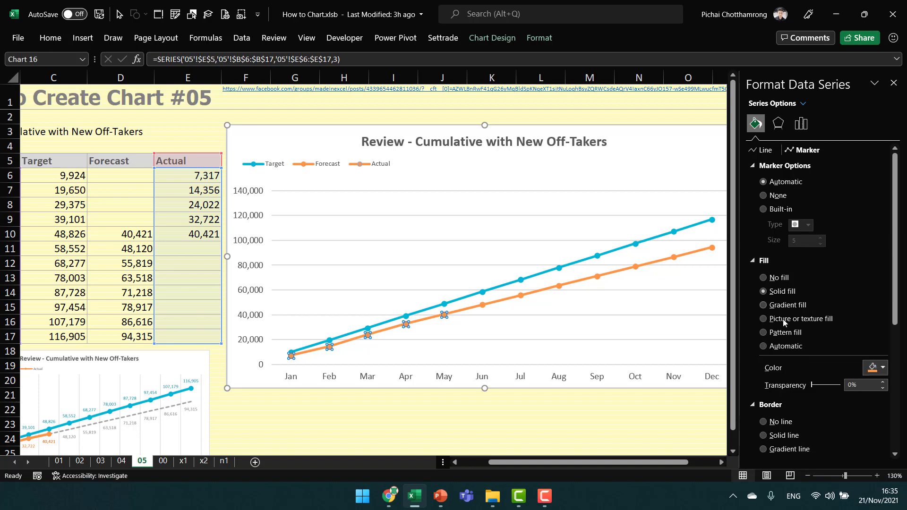
left_click(782, 423)
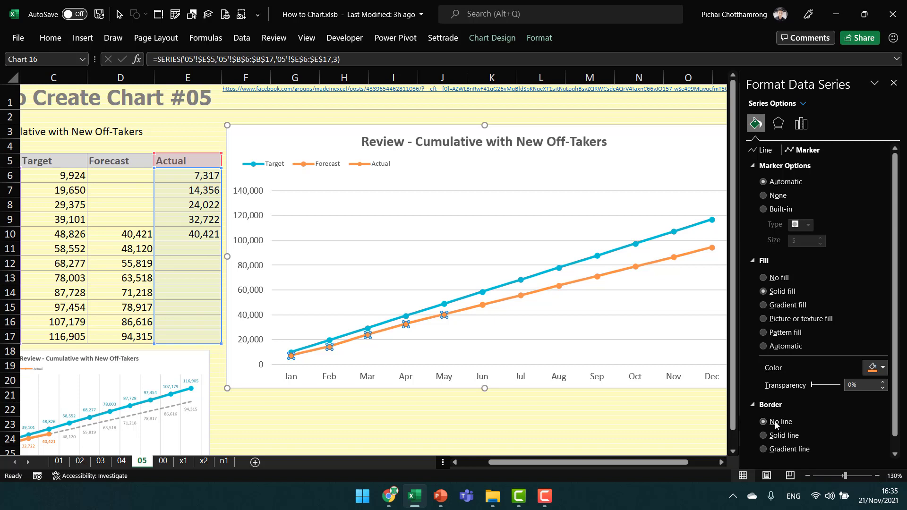
left_click(572, 285)
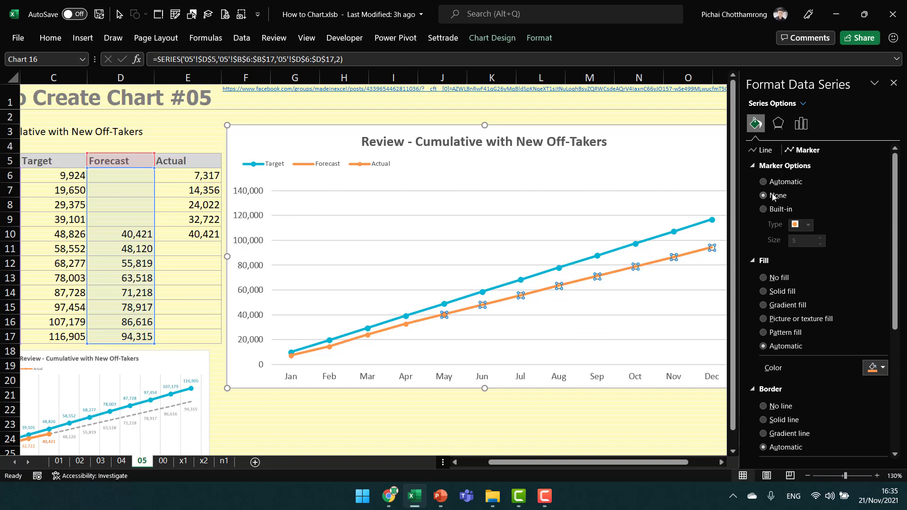
Make the Forecast line a light grey with a dashed dash type.
left_click(765, 151)
left_click(883, 245)
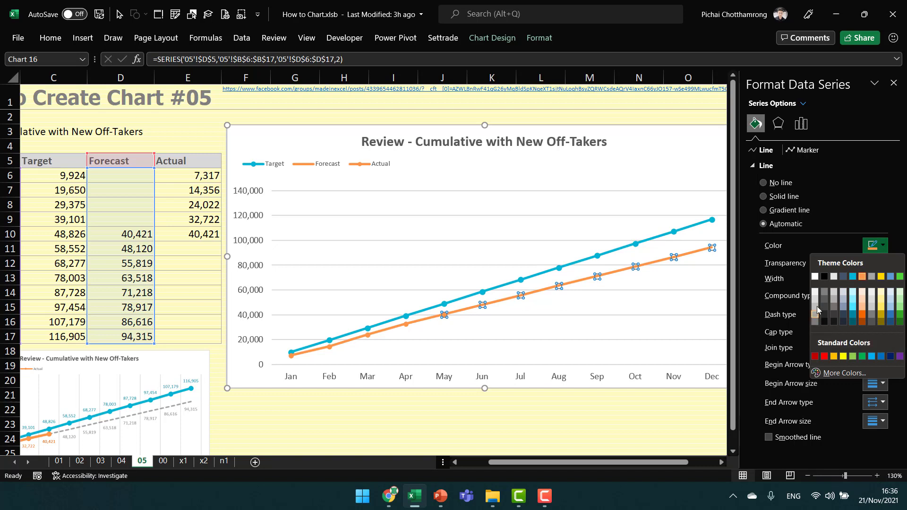
left_click(816, 314)
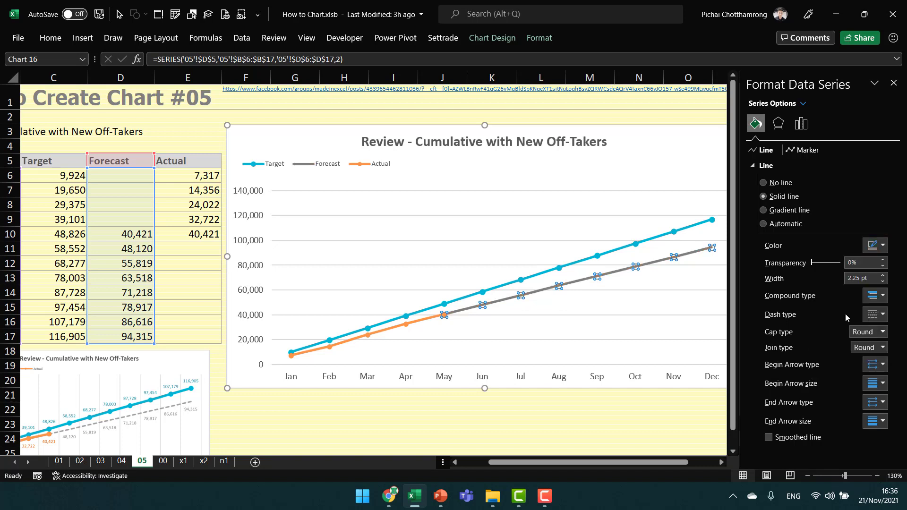
left_click(882, 245)
left_click(816, 322)
left_click(883, 245)
left_click(816, 317)
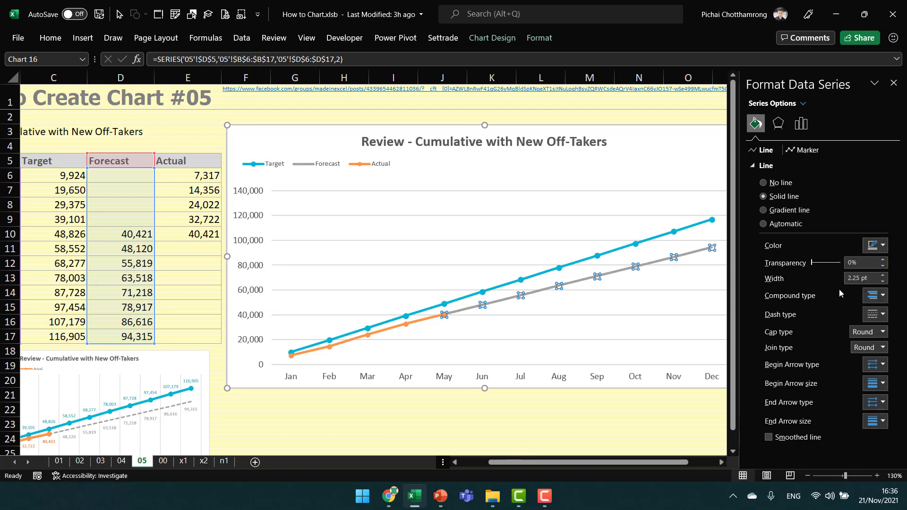
left_click(873, 315)
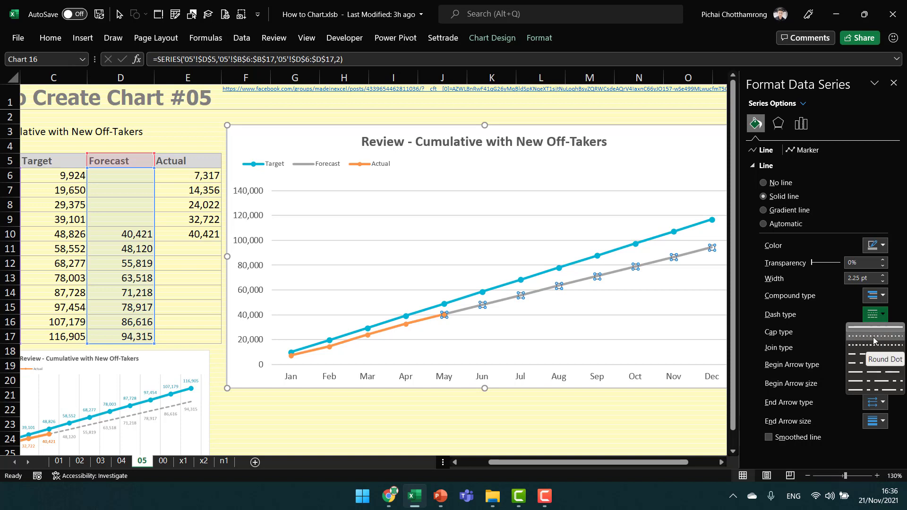
left_click(872, 354)
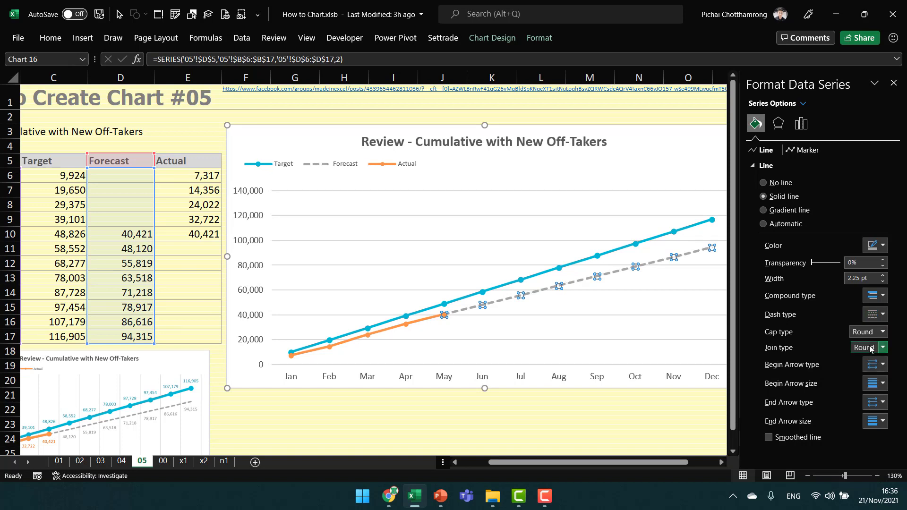
left_click(571, 330)
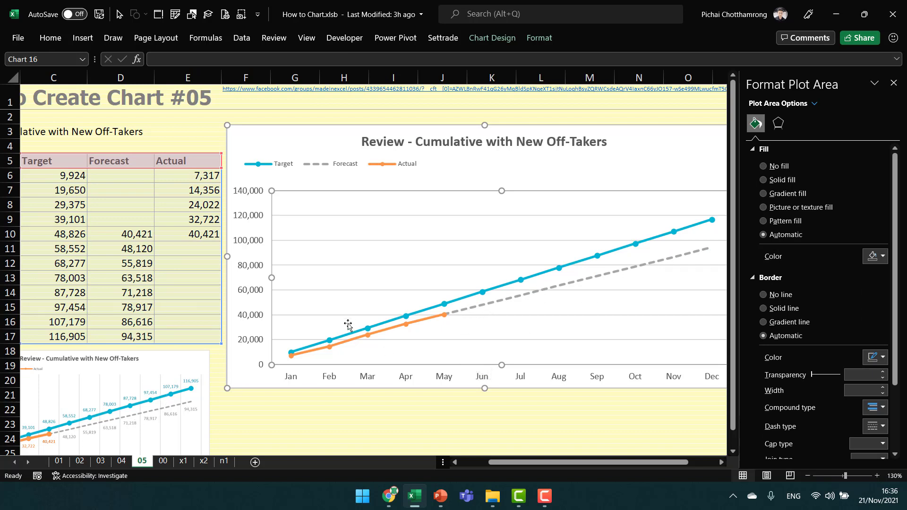
Add value data labels to the Target series, positioned Above the points.
right_click(372, 329)
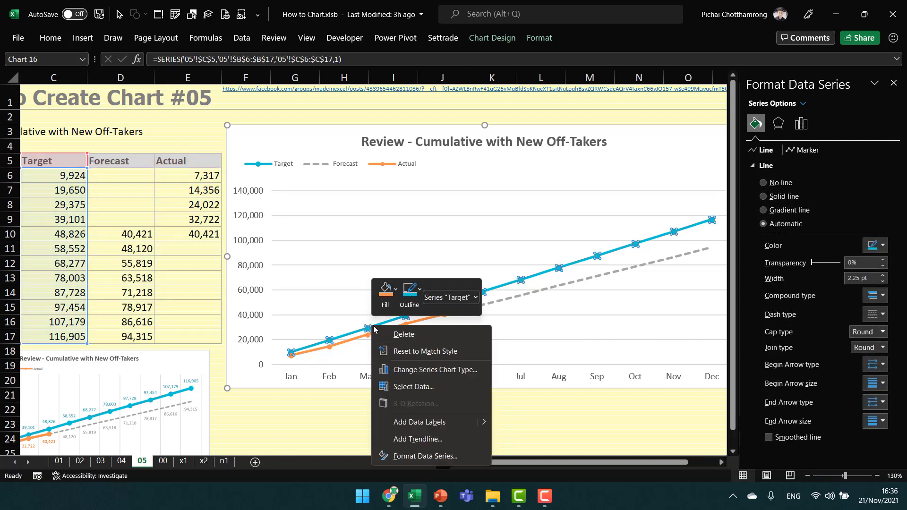
left_click(422, 423)
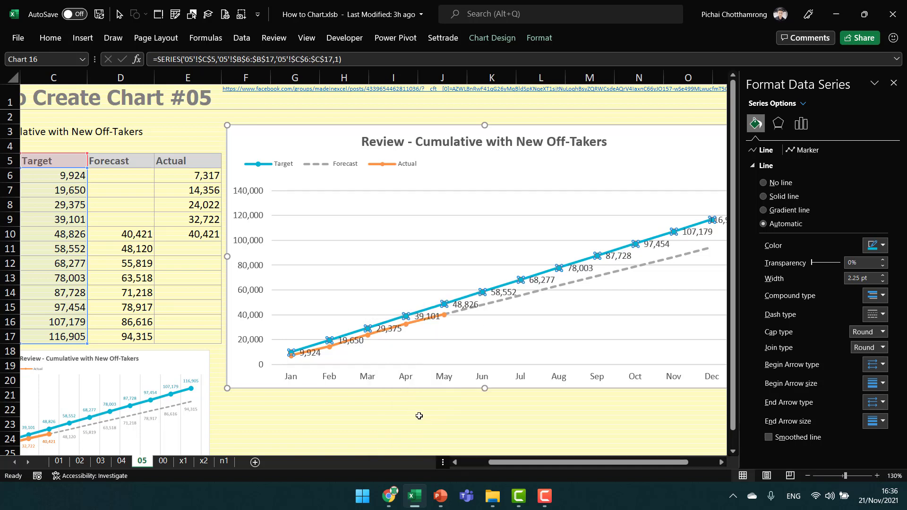
left_click(429, 318)
left_click(824, 123)
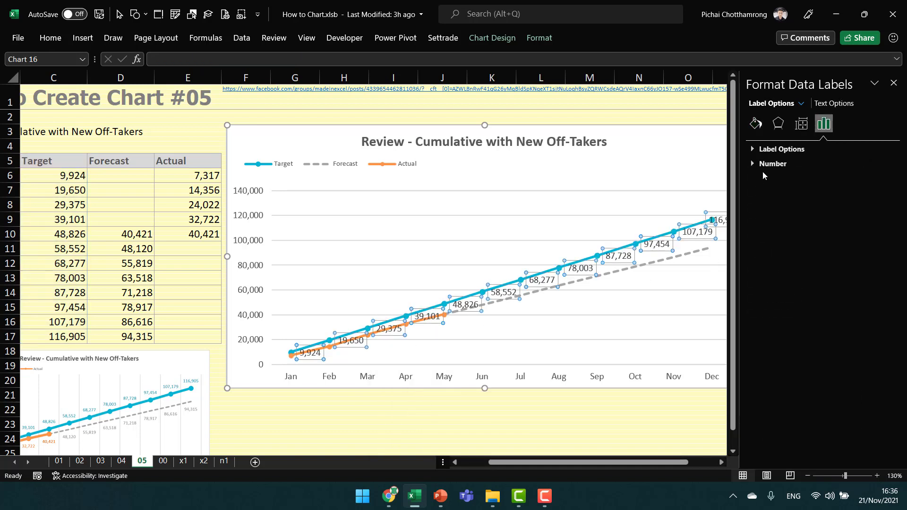
left_click(782, 149)
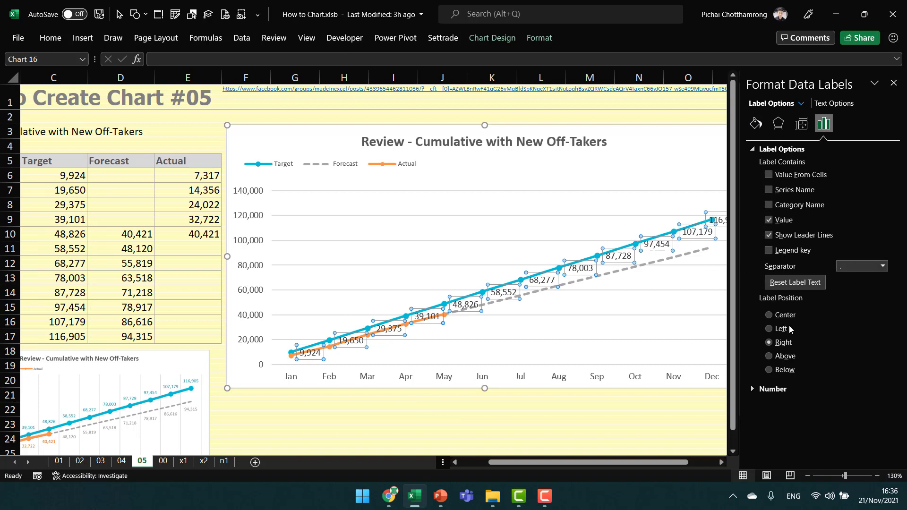
left_click(786, 358)
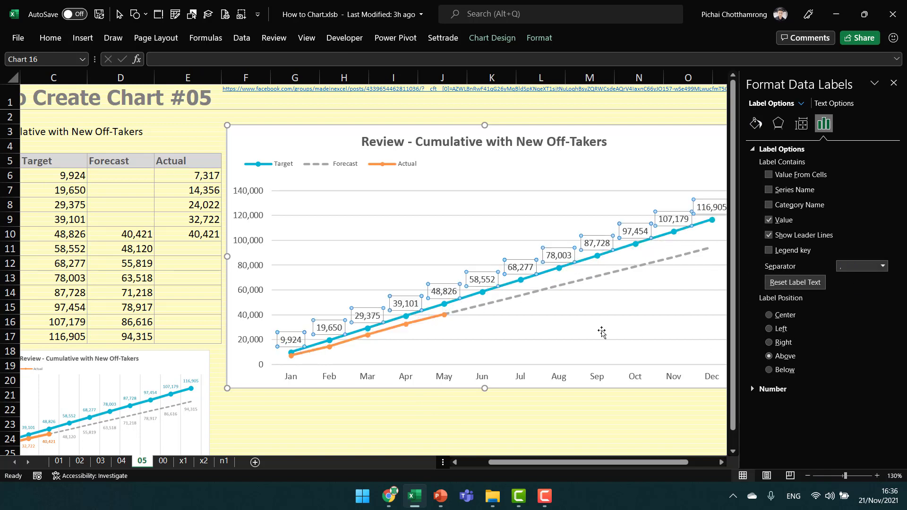
Colour the Target data labels dark teal.
left_click(49, 37)
left_click(225, 80)
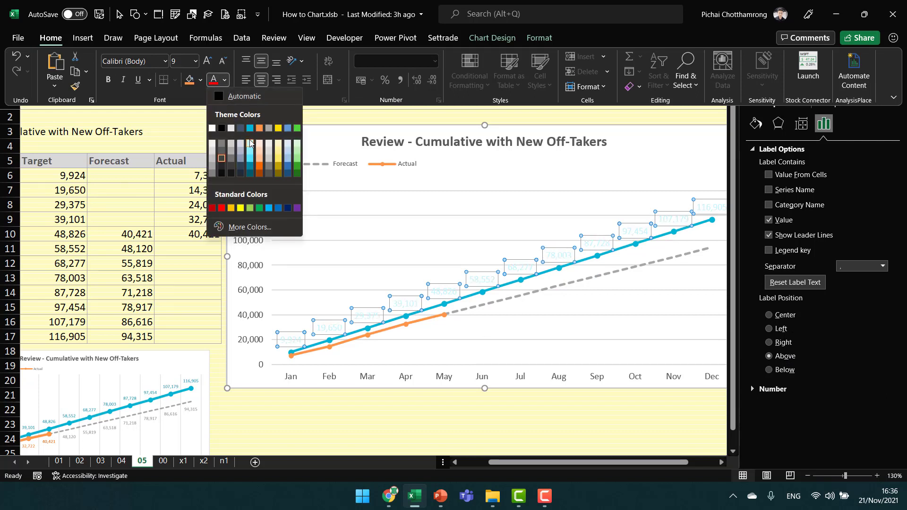
left_click(250, 168)
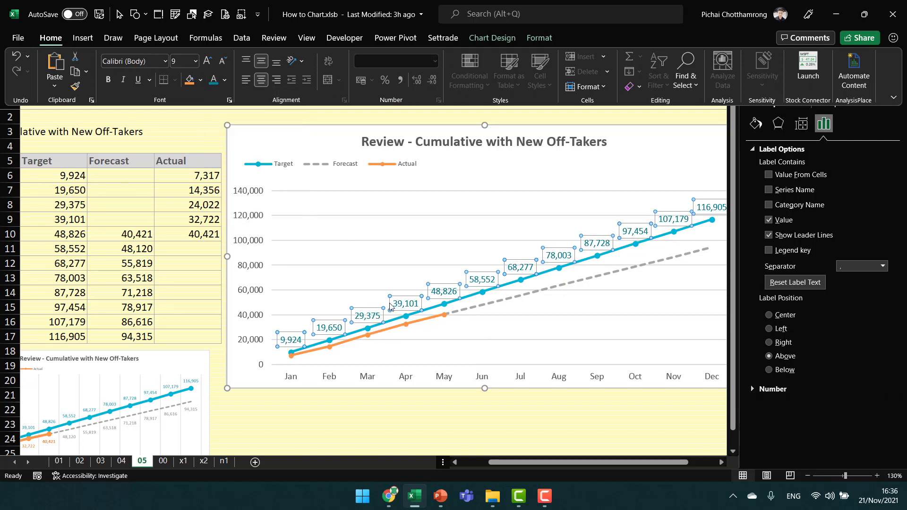
left_click(482, 308)
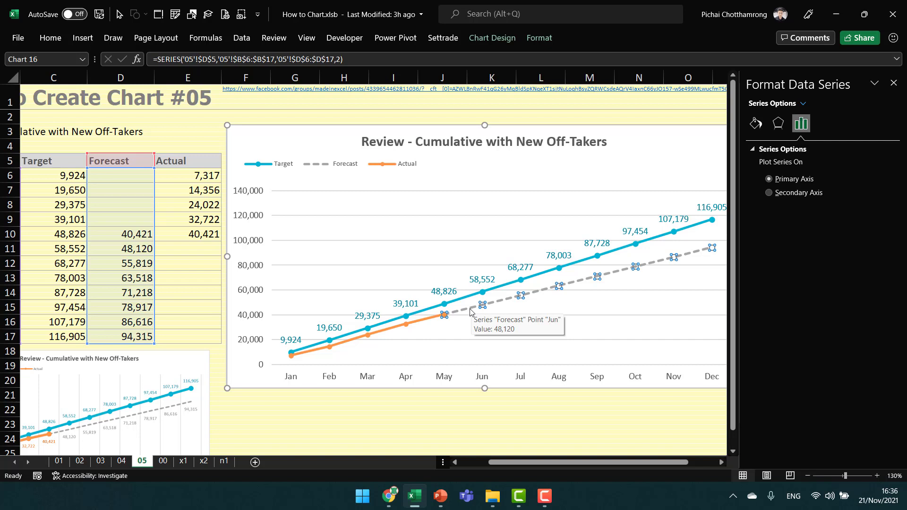
Add value data labels to the Forecast series, positioned Below the dashed line.
right_click(471, 311)
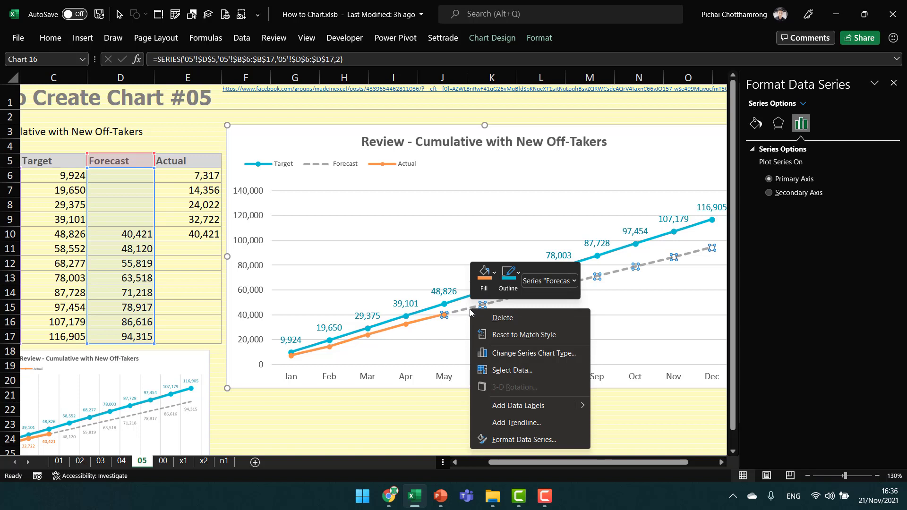
left_click(533, 406)
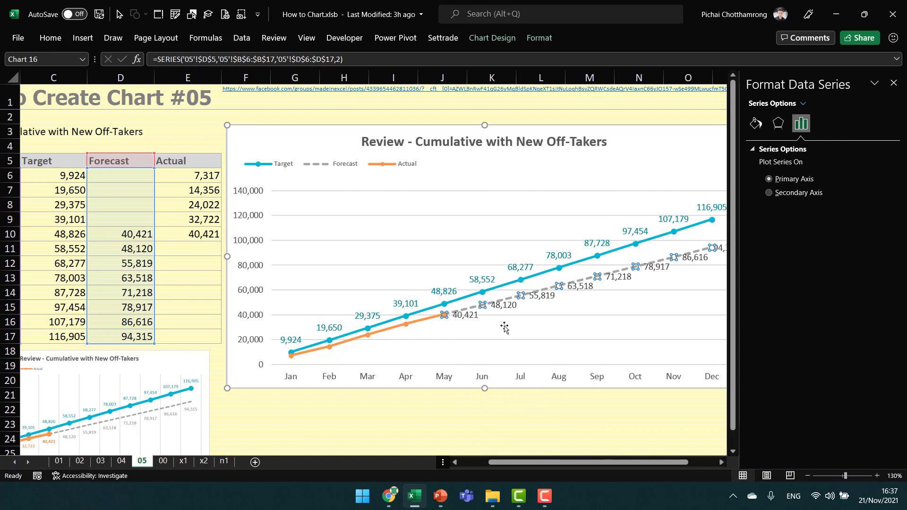
left_click(504, 307)
left_click(824, 125)
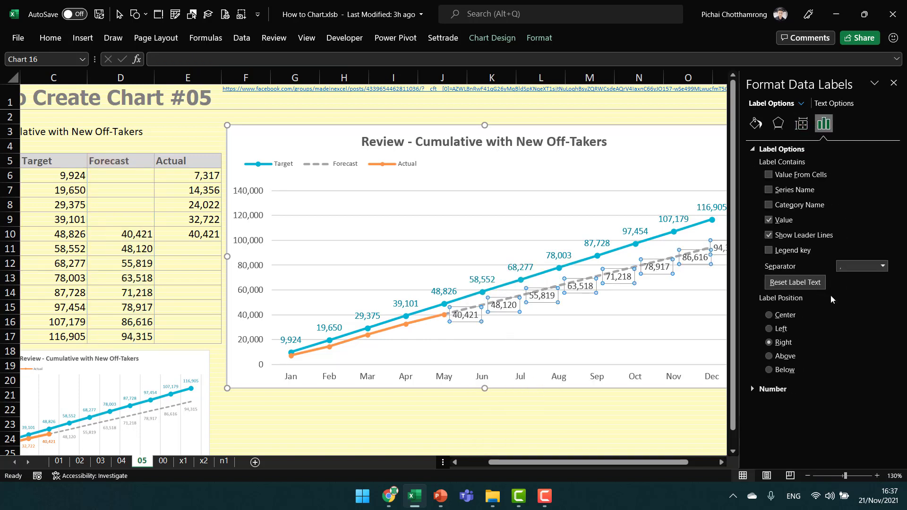
left_click(790, 371)
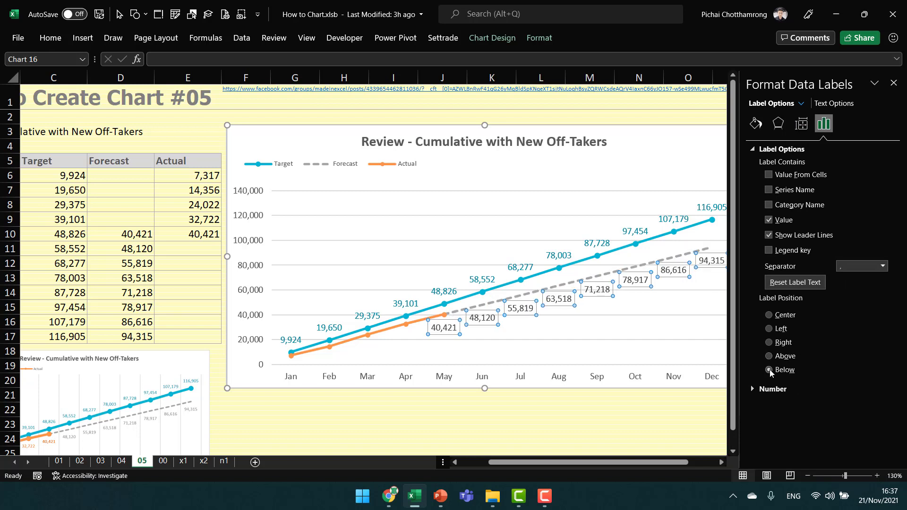
Set the Forecast labels to font size 9 in light grey.
left_click(50, 38)
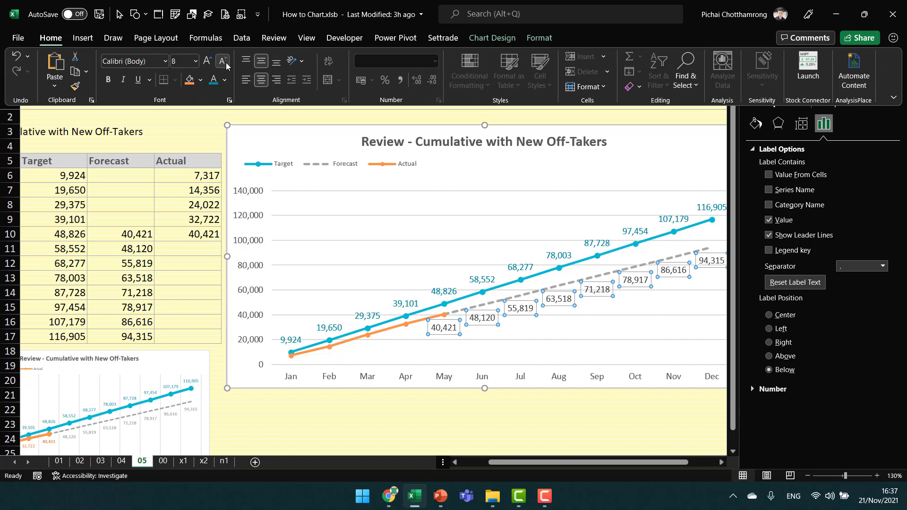
left_click(224, 62)
left_click(207, 60)
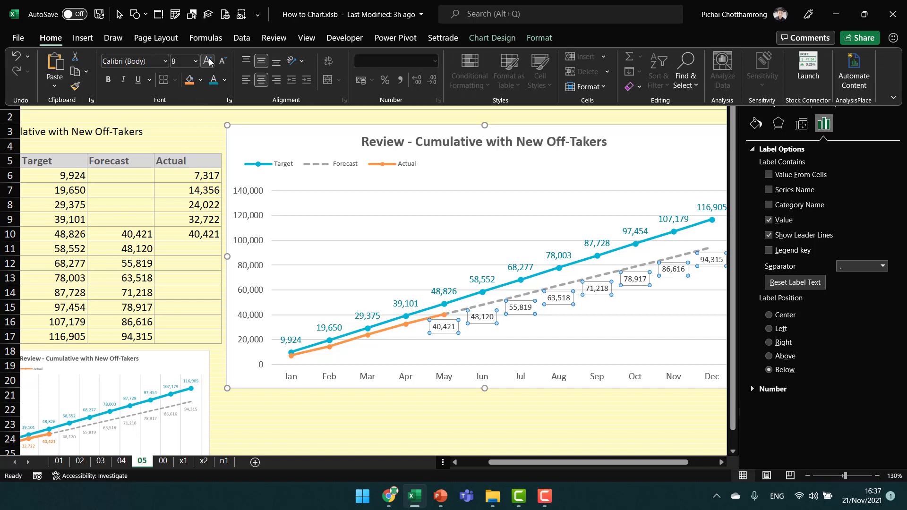
left_click(225, 80)
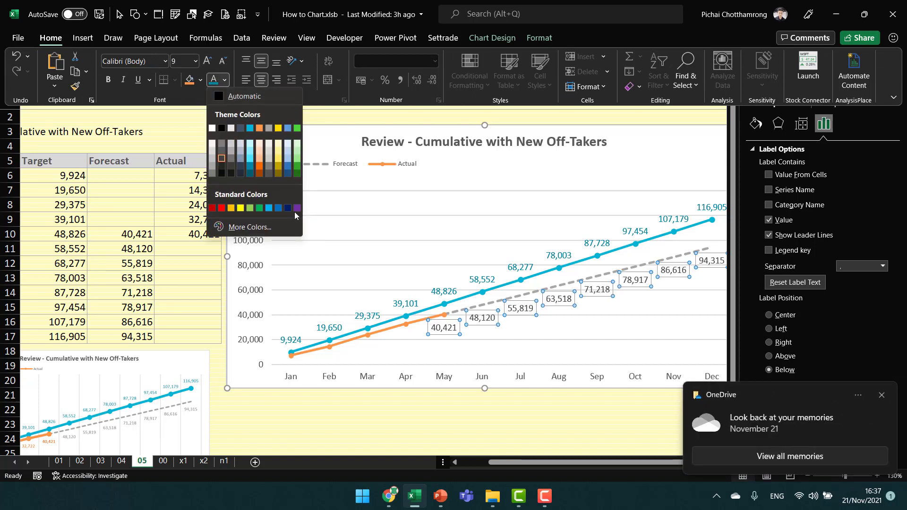
left_click(222, 144)
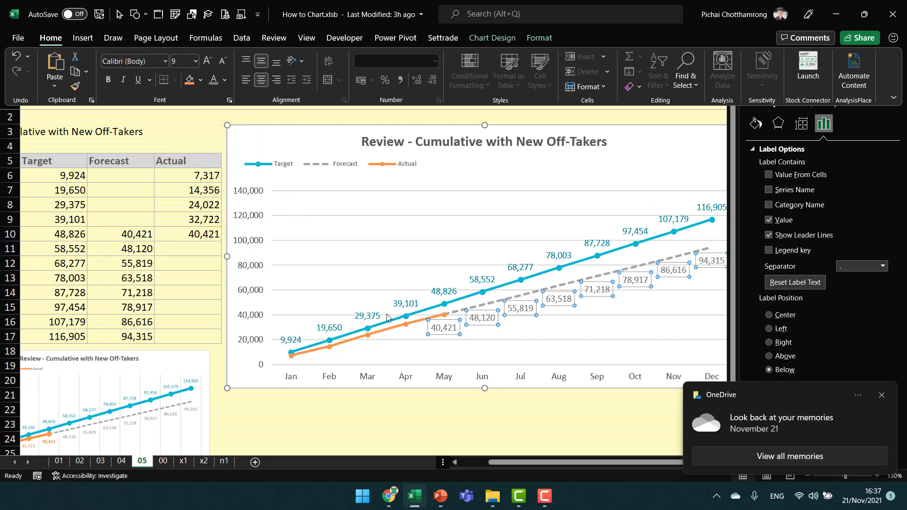
Add value labels below the Actual line's Jan–May points (7,317 to 40,421) and select them.
left_click(407, 326)
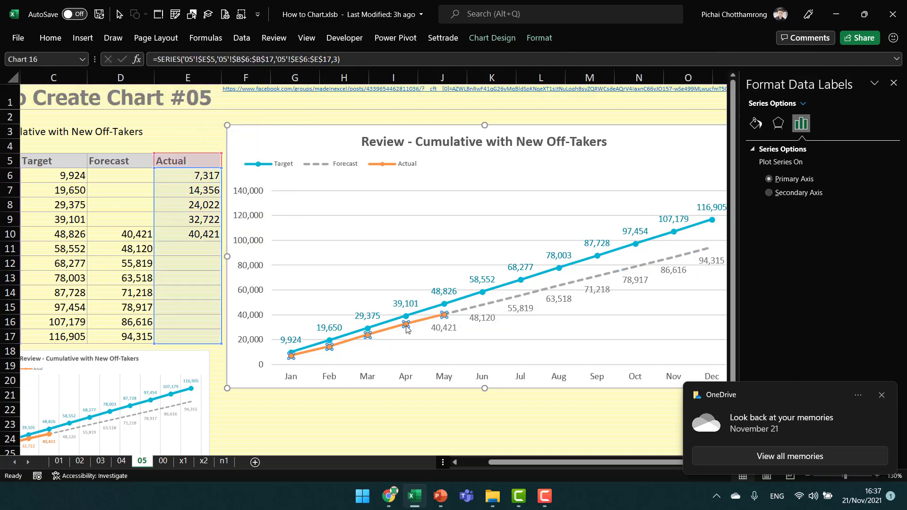
right_click(406, 326)
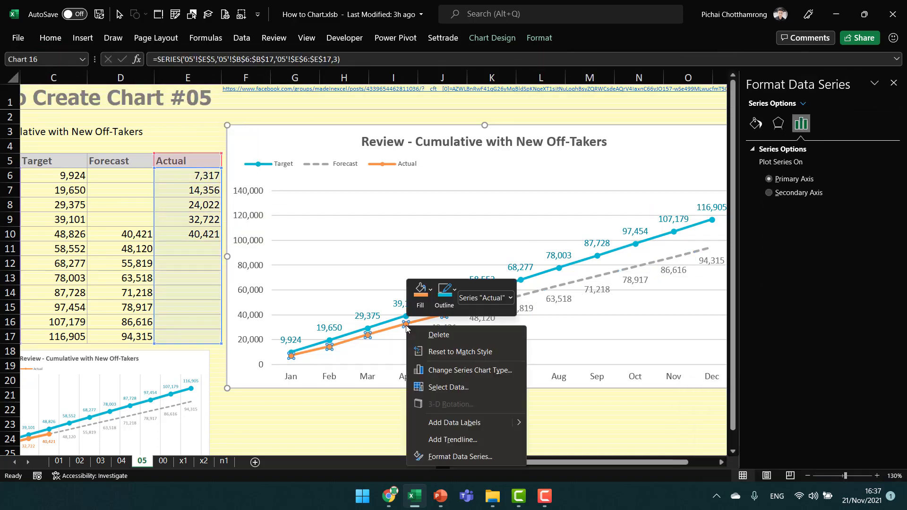
left_click(472, 425)
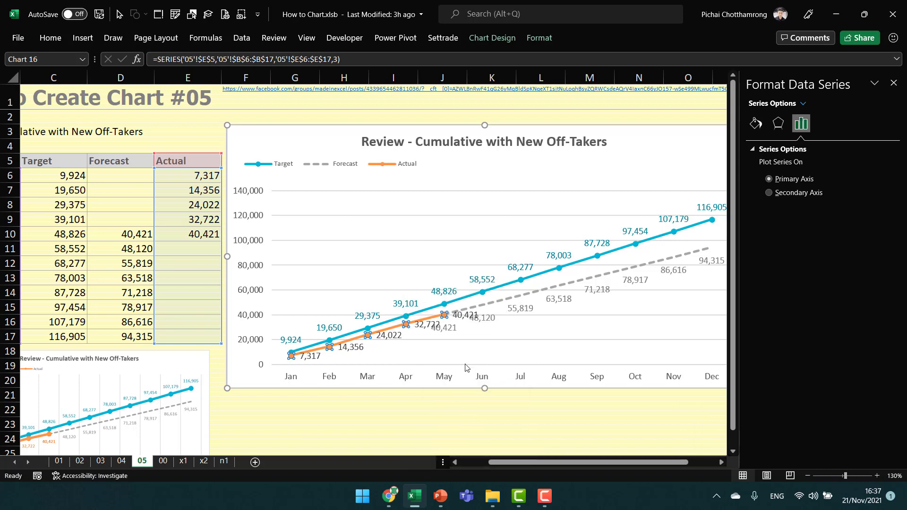
left_click(388, 336)
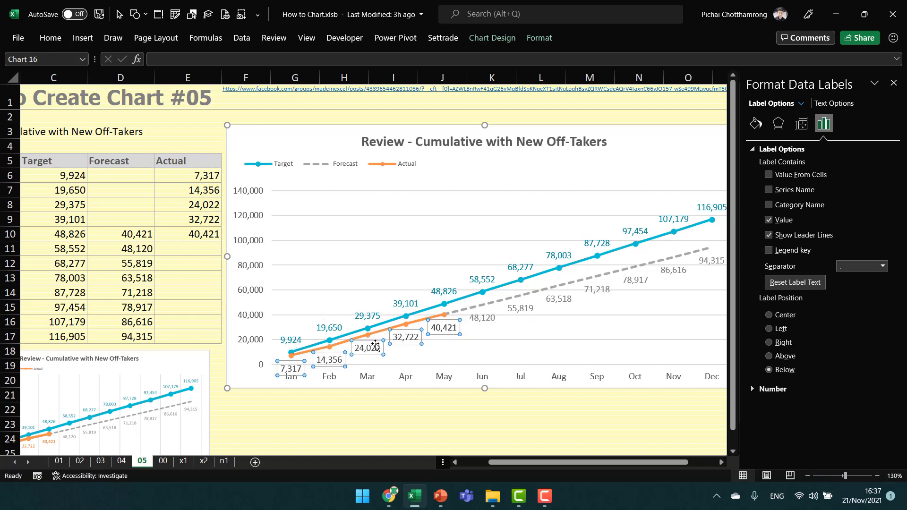
left_click(72, 44)
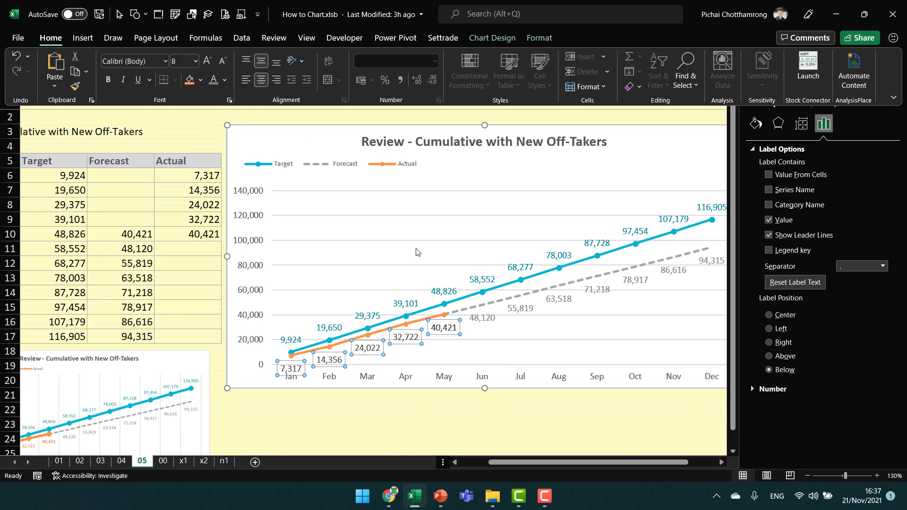
left_click(488, 321)
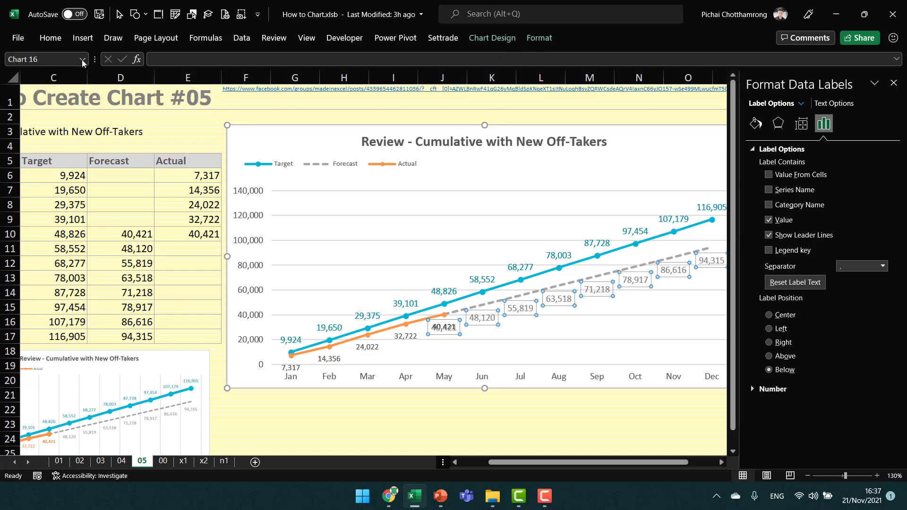
left_click(70, 45)
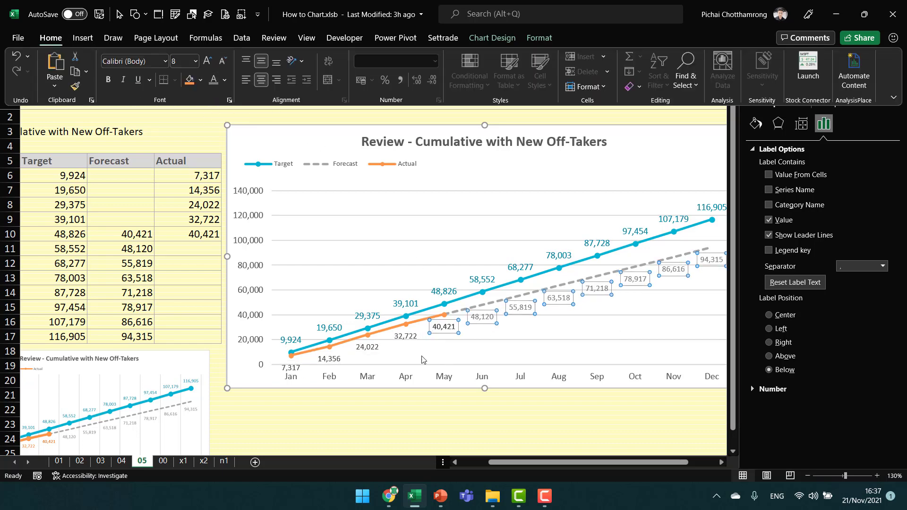
left_click(412, 341)
left_click(412, 340)
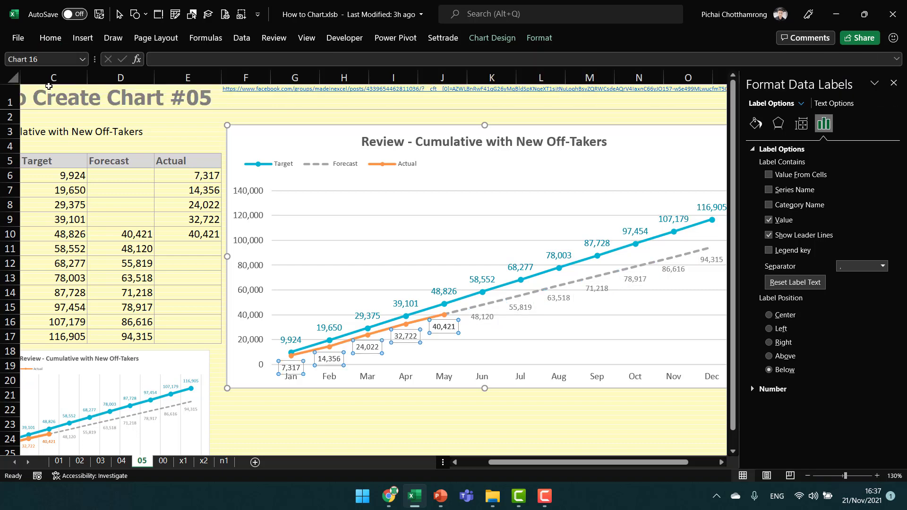
left_click(47, 38)
left_click(225, 80)
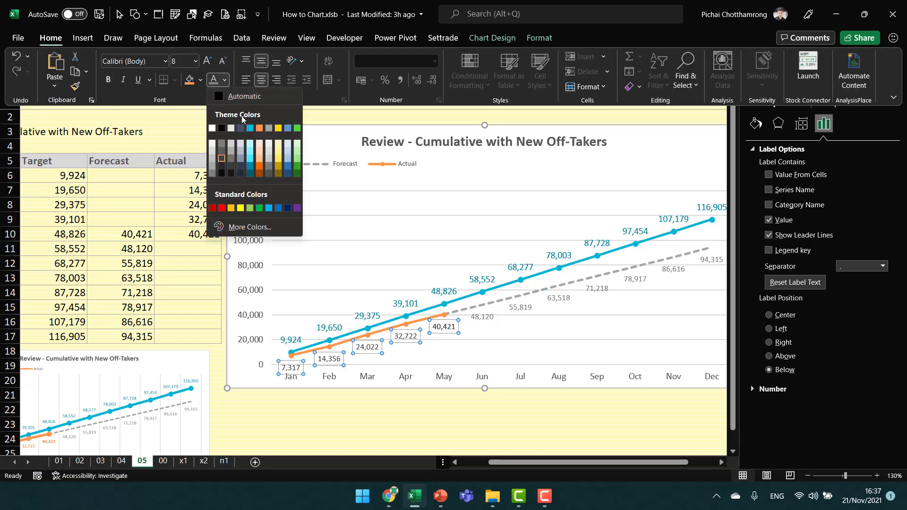
Colour the Actual data labels orange.
left_click(258, 167)
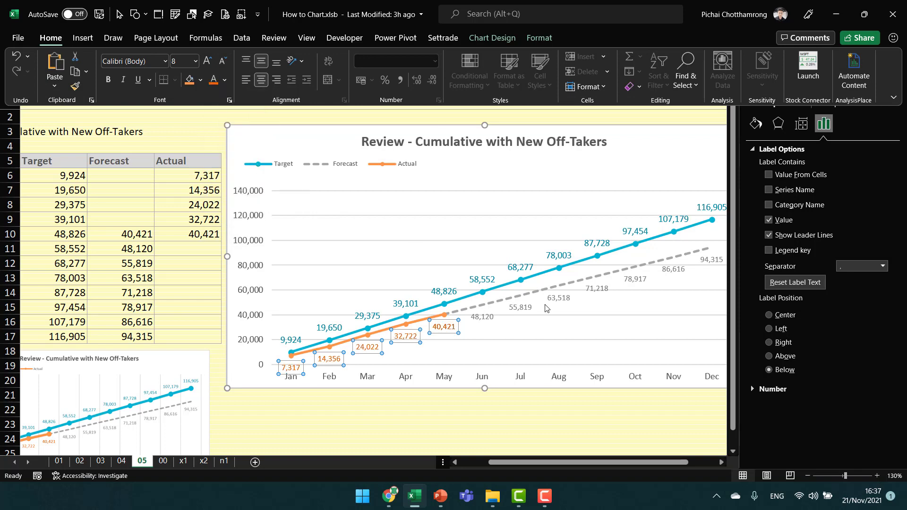
left_click(551, 333)
left_click(569, 335)
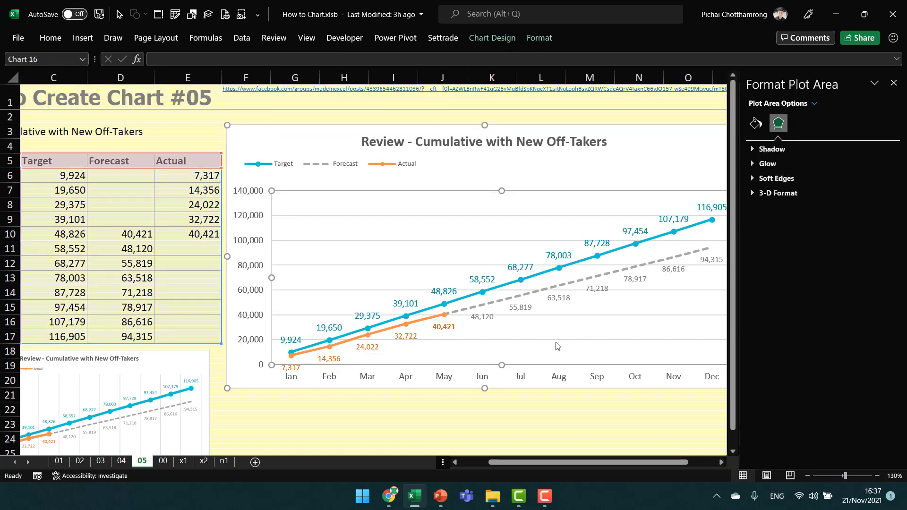
mouse_move(548, 463)
left_mouse_down()
mouse_move(586, 463)
mouse_move(550, 463)
left_mouse_up()
Reduce the Target data labels to font size 8.
left_click(290, 340)
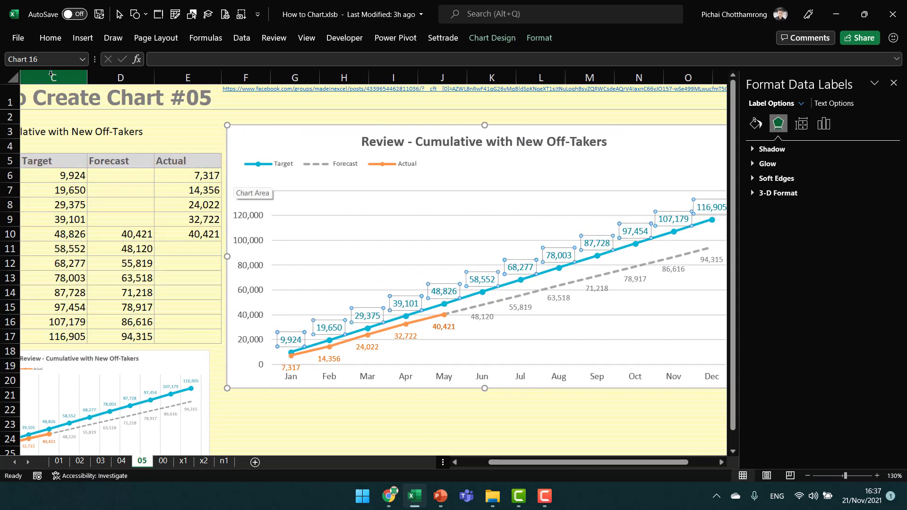
left_click(50, 38)
left_click(223, 61)
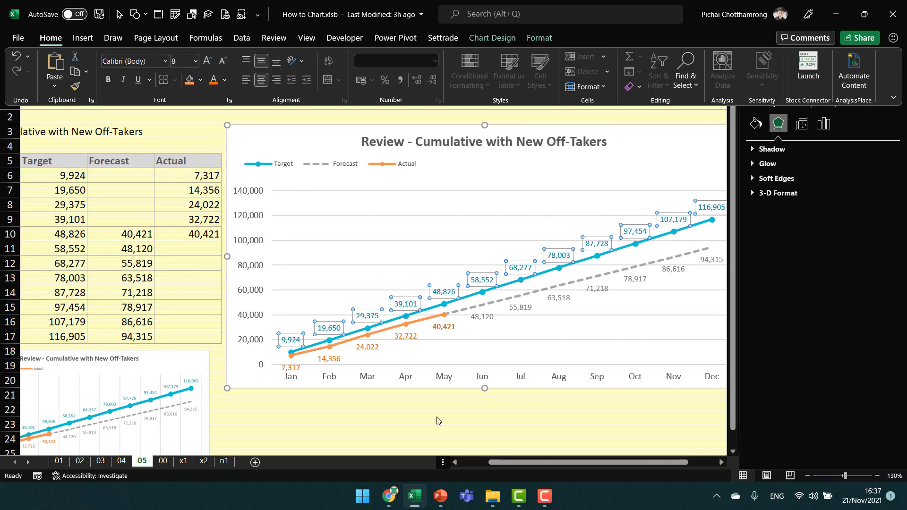
left_click(347, 415)
left_click(378, 376)
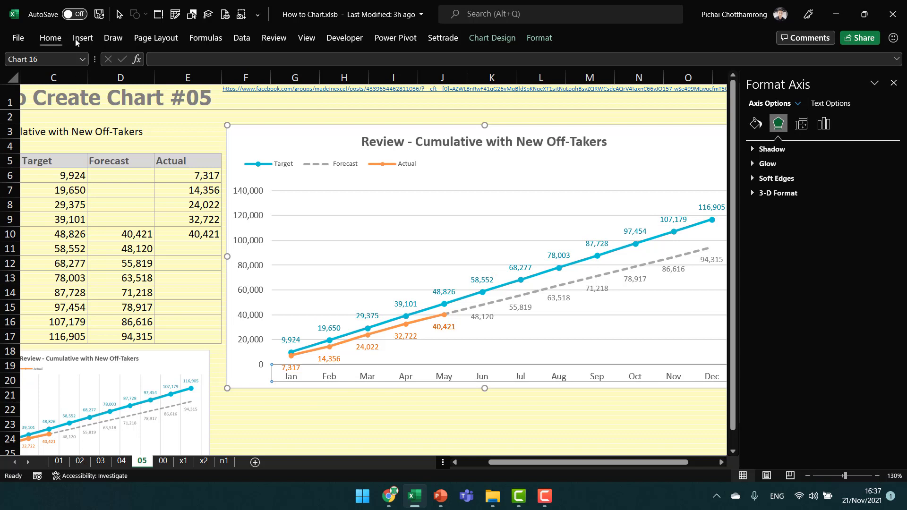
Make the month axis labels size 16, bold and grey.
left_click(50, 38)
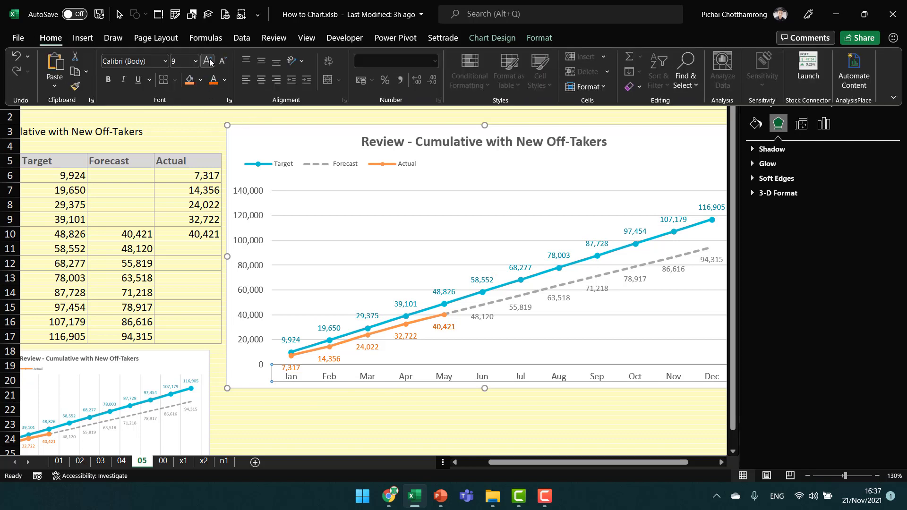
left_click(208, 61)
left_click(208, 61)
left_click(209, 61)
left_click(208, 61)
left_click(208, 61)
left_click(112, 82)
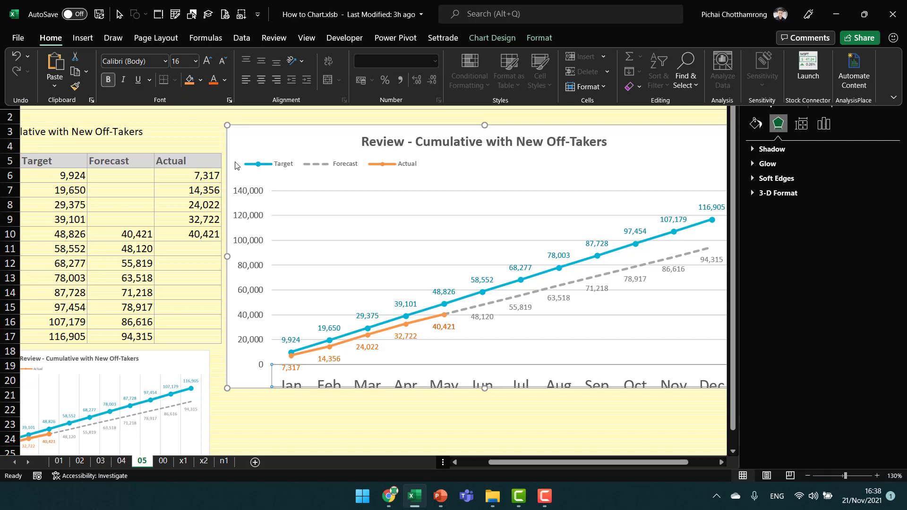
left_click(225, 80)
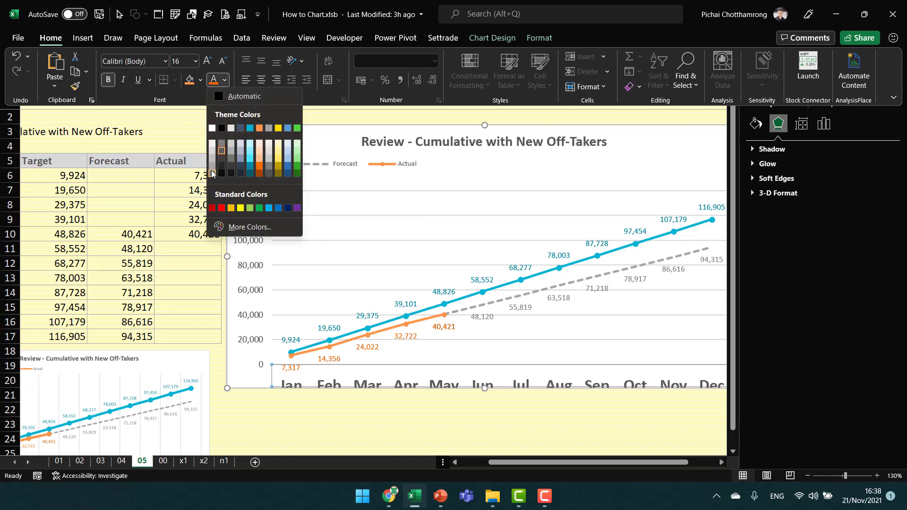
left_click(212, 173)
Raise the plot area's bottom so Jan–Dec labels fit, and check the horizontal gridlines.
left_click(519, 331)
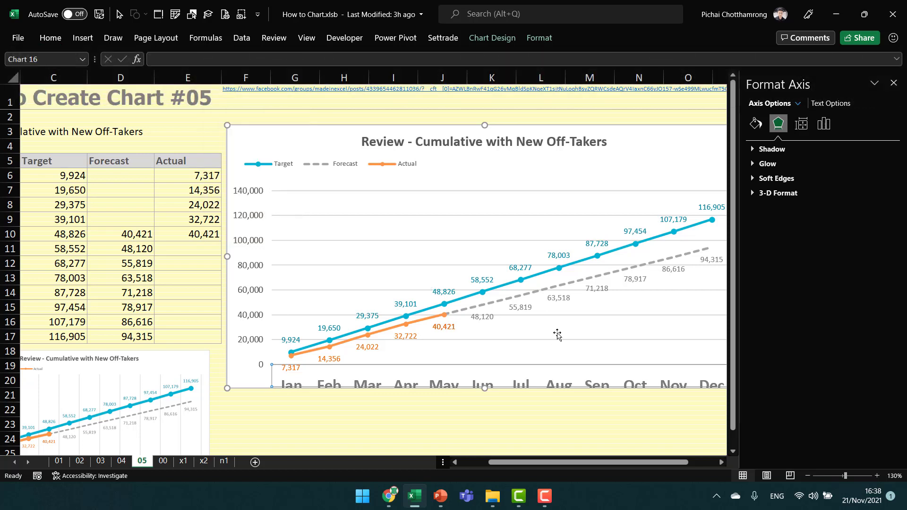
left_click(556, 335)
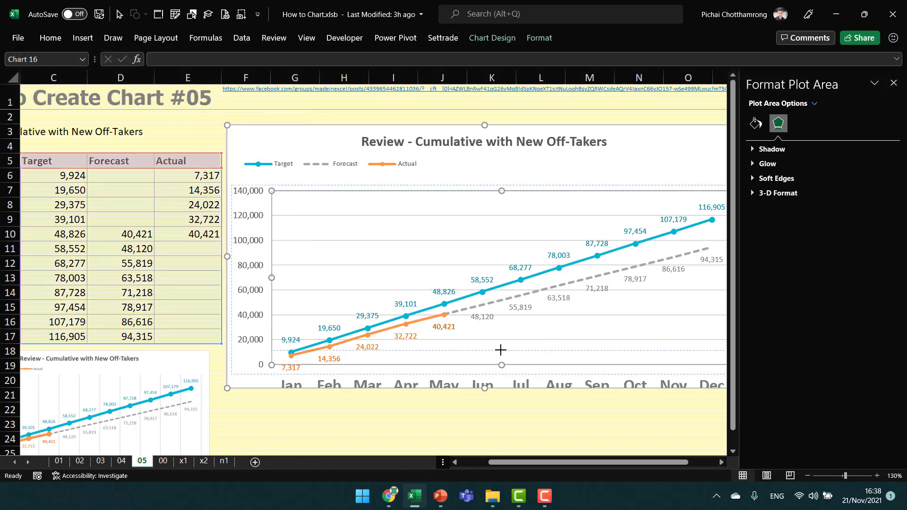
left_click_drag(501, 350, 500, 347)
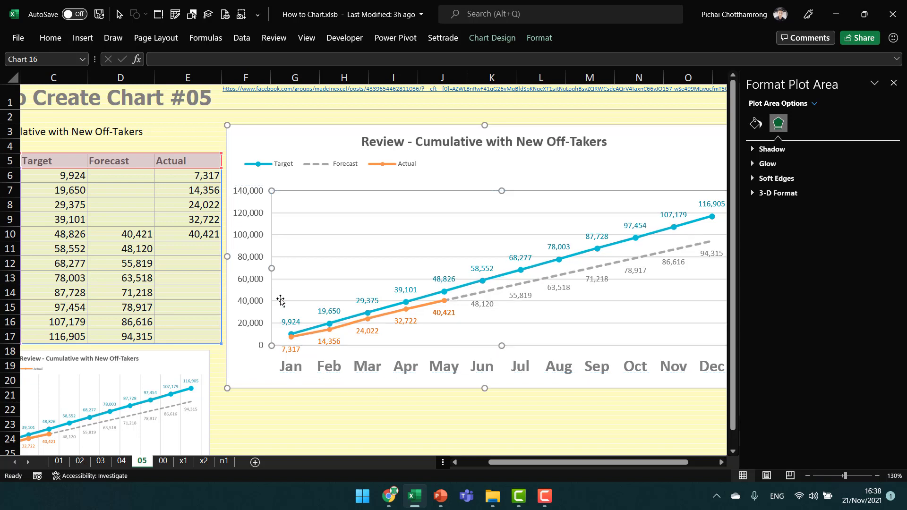
left_click(317, 257)
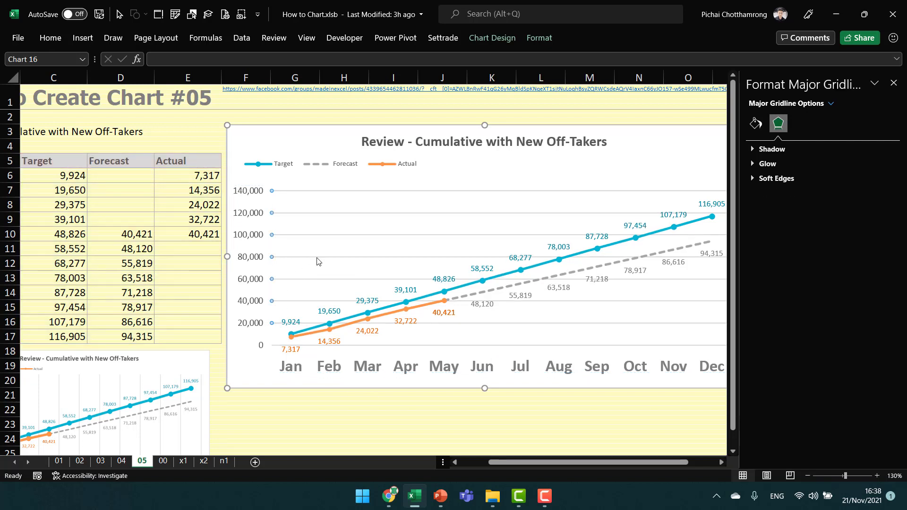
left_click(317, 261)
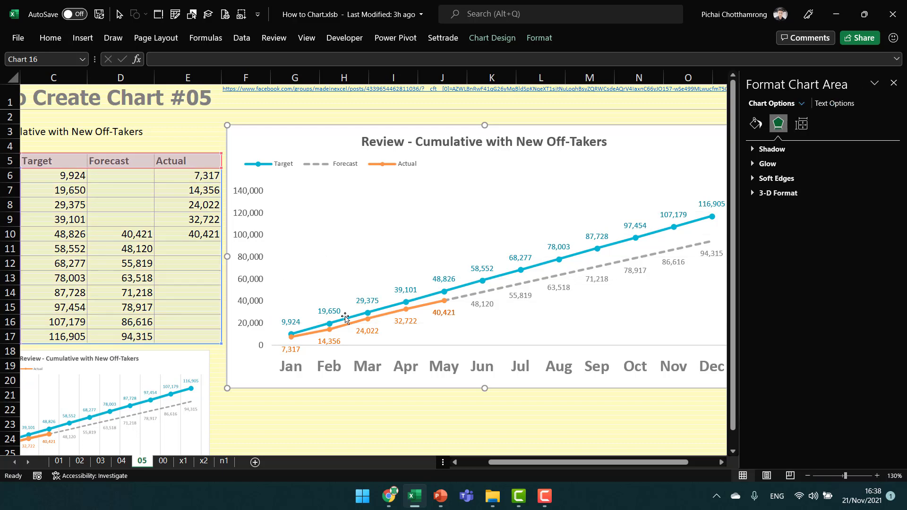
Add Primary Major Vertical gridlines to the cumulative chart's plot area.
left_click_drag(497, 462, 527, 464)
left_click(555, 310)
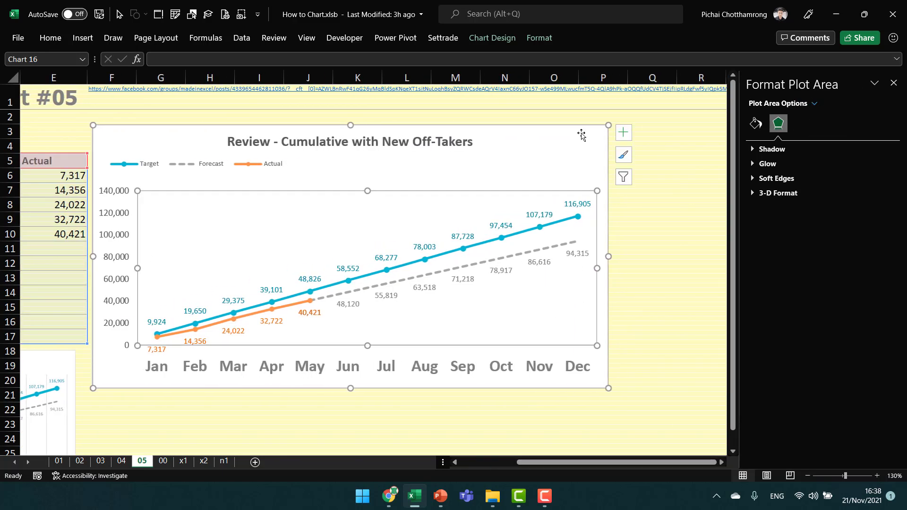
left_click(622, 136)
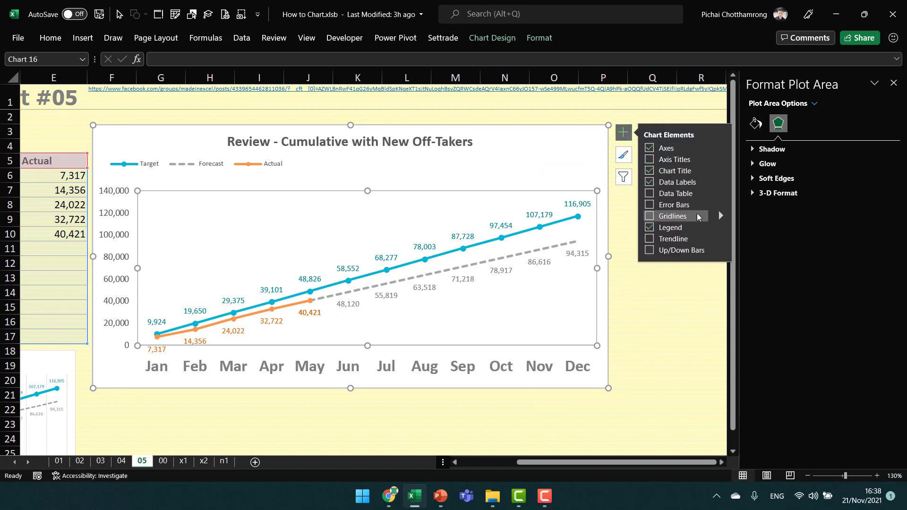
mouse_move(720, 214)
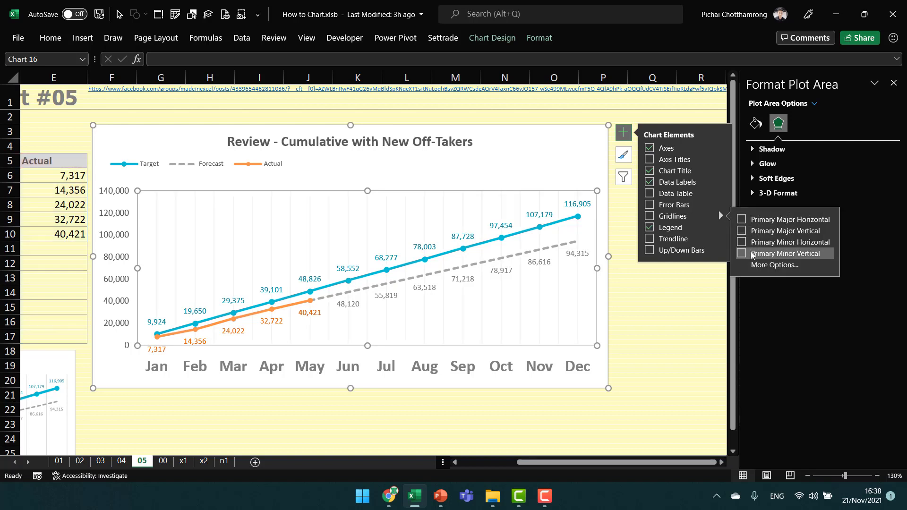
left_click(742, 231)
left_click(655, 323)
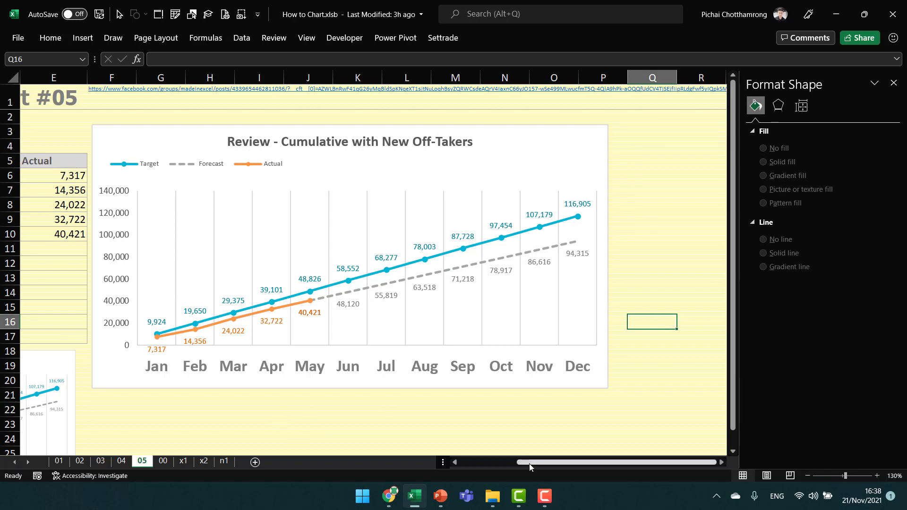
left_click_drag(529, 463, 467, 465)
scroll(396, 335, "down", 2)
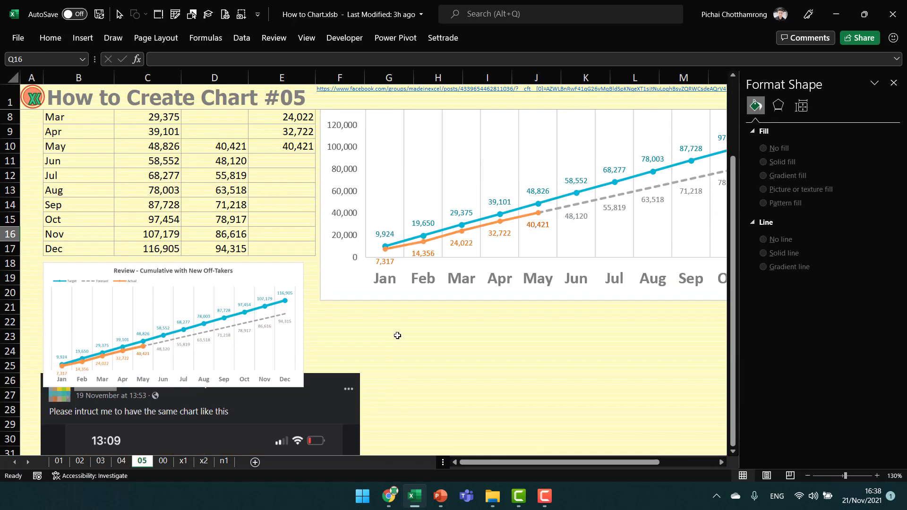
scroll(397, 336, "up", 2)
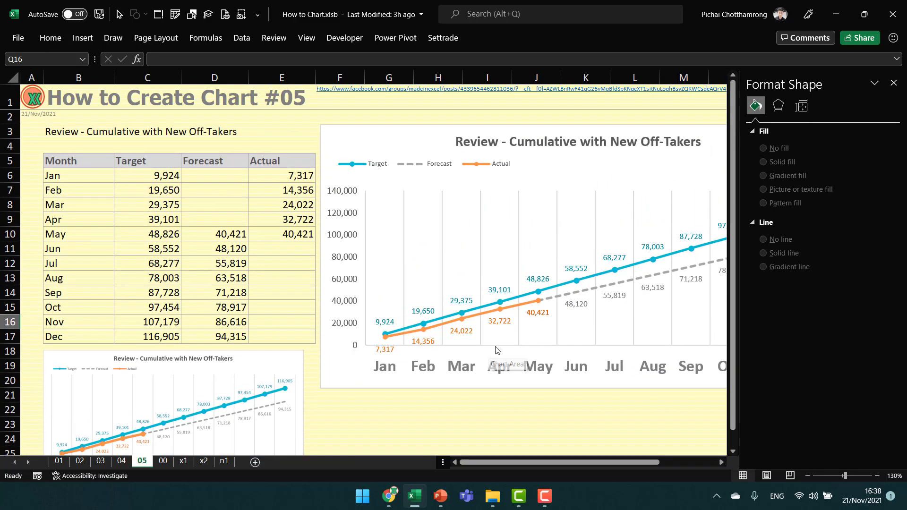
Set the month axis line to No line.
left_click(506, 356)
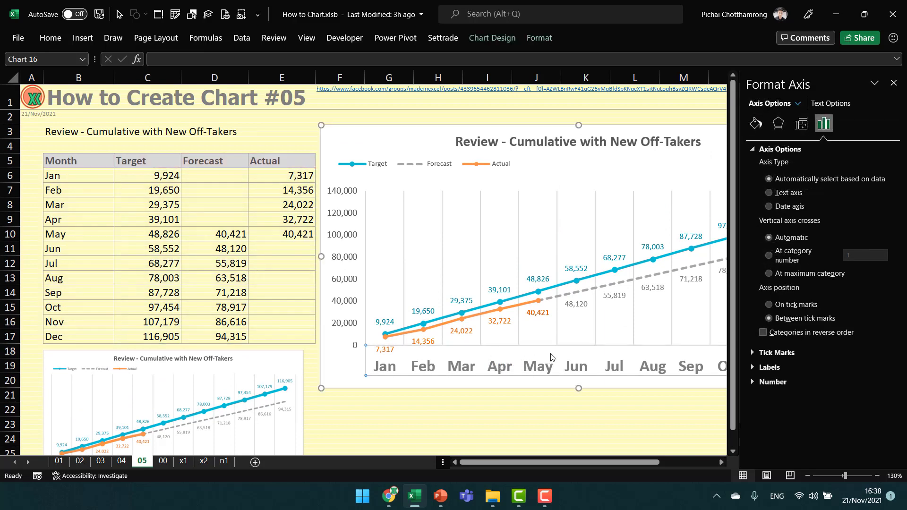
left_click(755, 124)
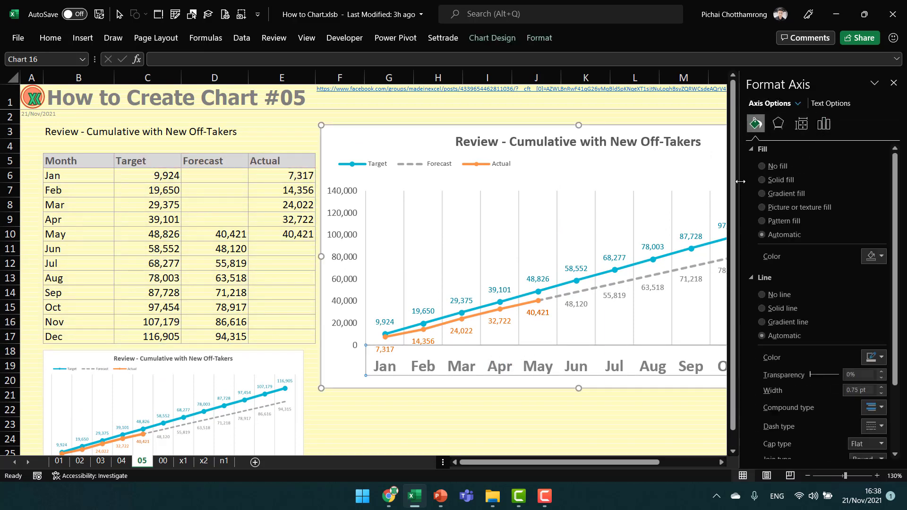
left_click(788, 295)
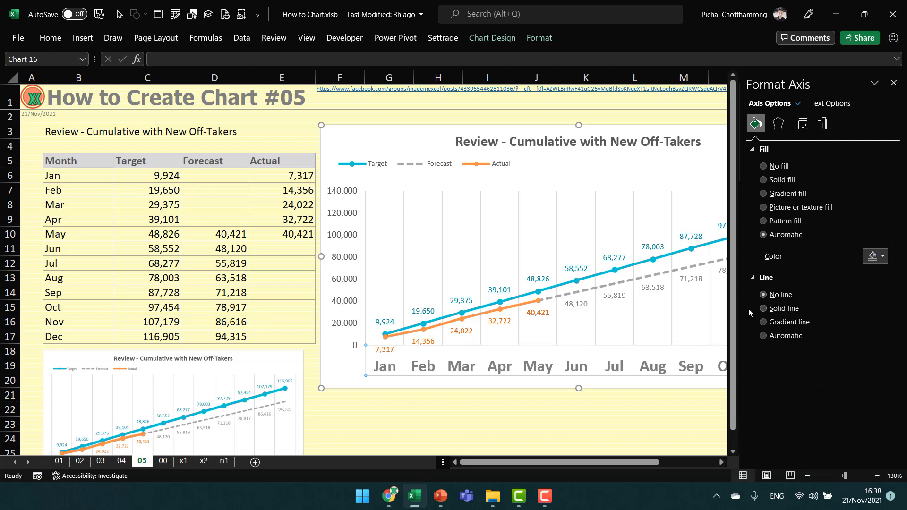
left_click(342, 411)
Set the vertical axis Label Position to None to hide its numbers.
left_click(342, 273)
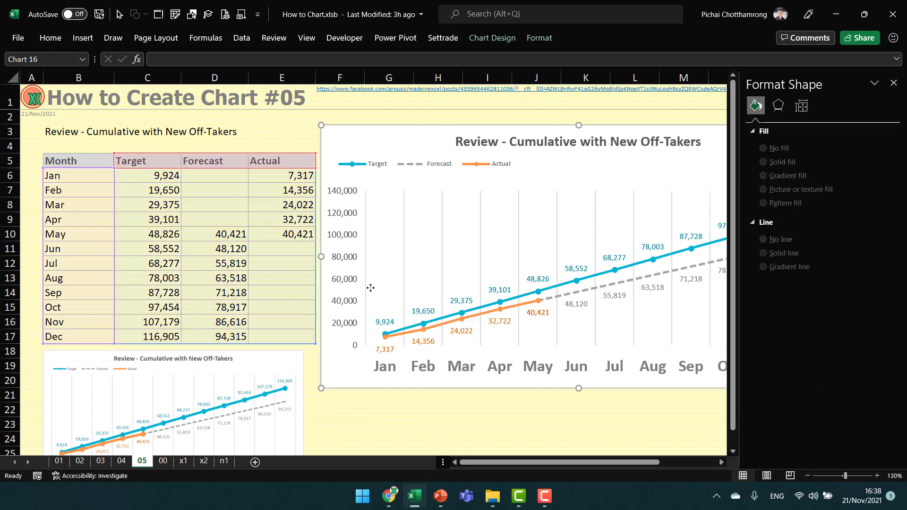
left_click(342, 273)
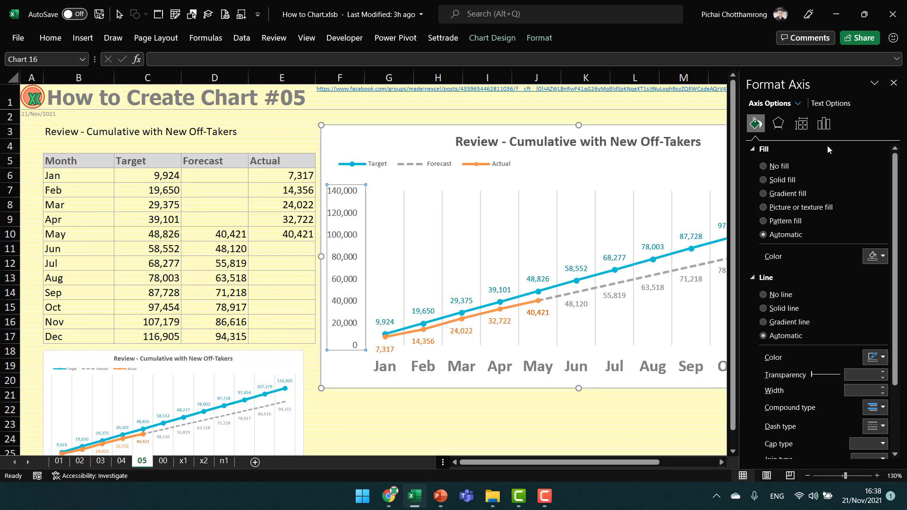
left_click(823, 124)
left_click(769, 178)
left_click(868, 194)
left_click(855, 237)
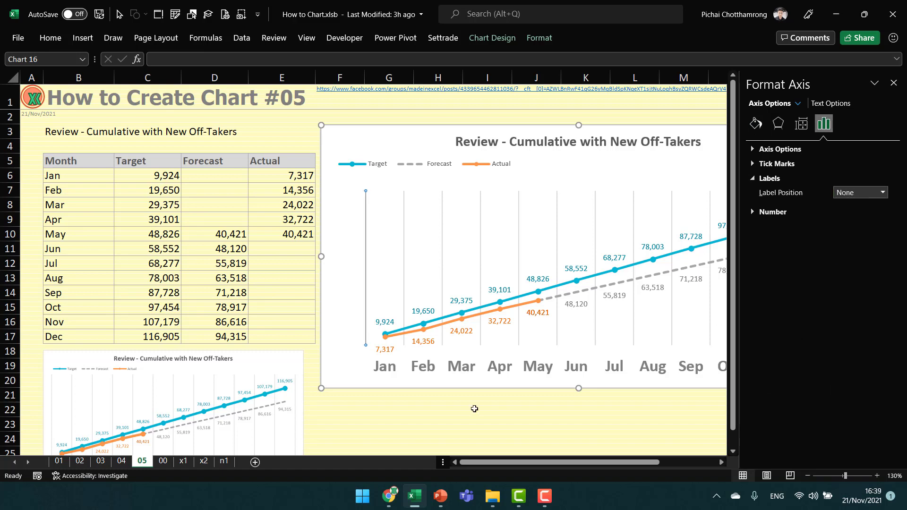
left_click(397, 418)
left_click_drag(526, 463, 569, 463)
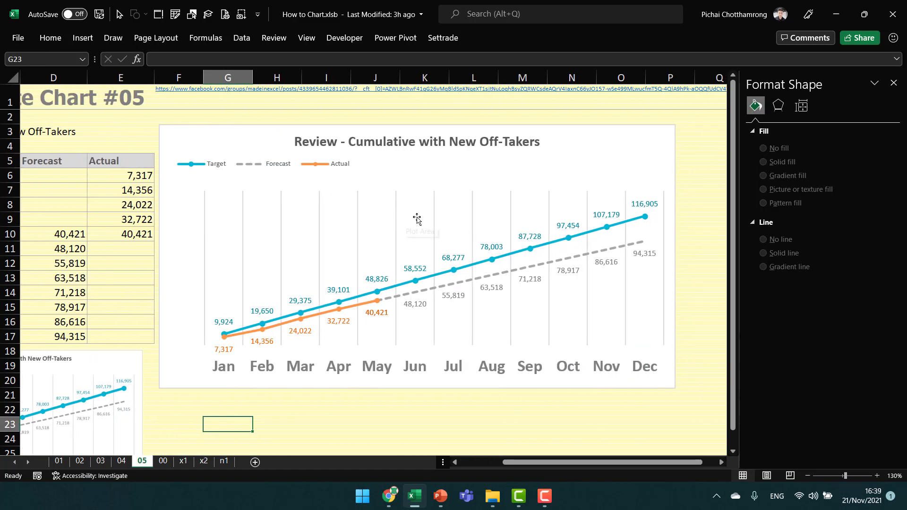
Resize the plot area's left and right edges to refit its width in the chart.
left_click(417, 217)
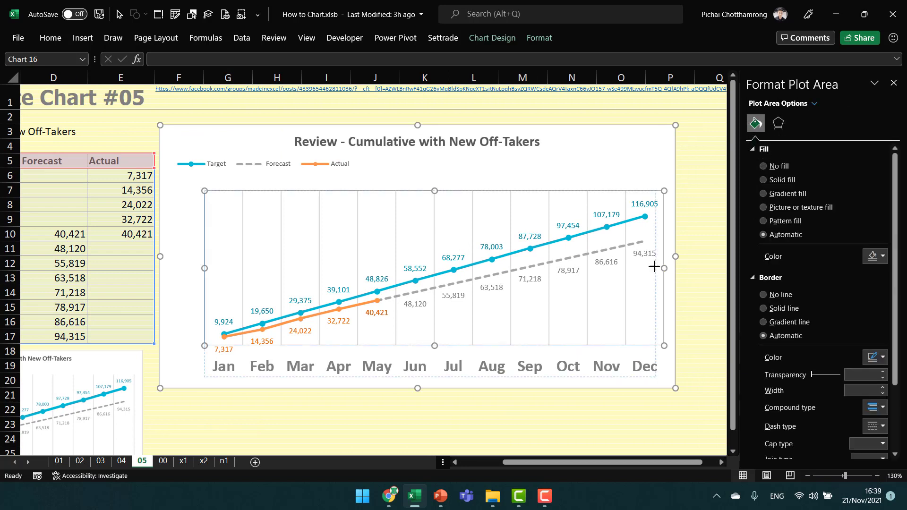
left_click_drag(648, 266, 648, 266)
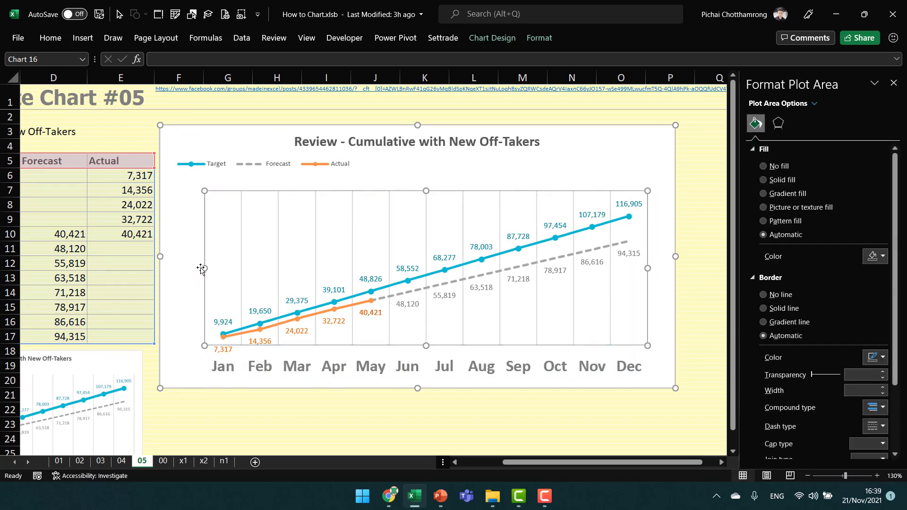
left_click_drag(204, 268, 193, 269)
left_click(217, 410)
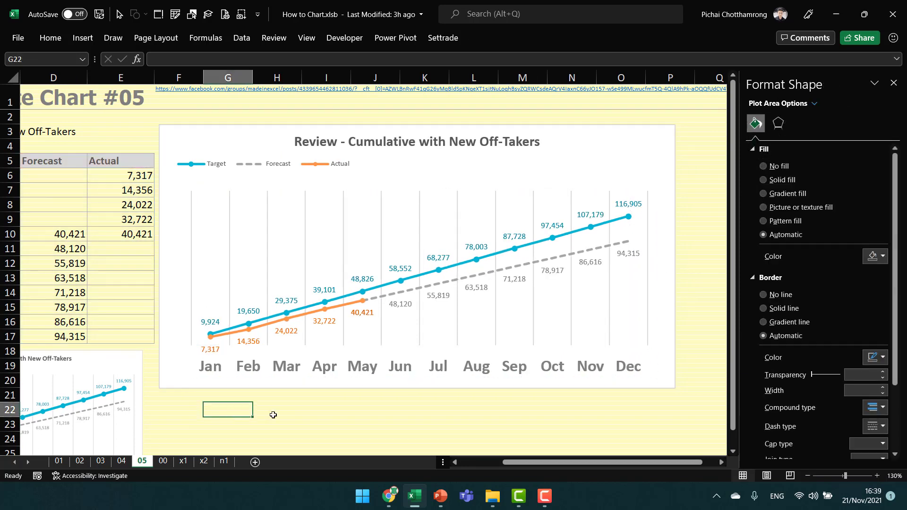
left_click_drag(519, 463, 476, 463)
left_click(894, 83)
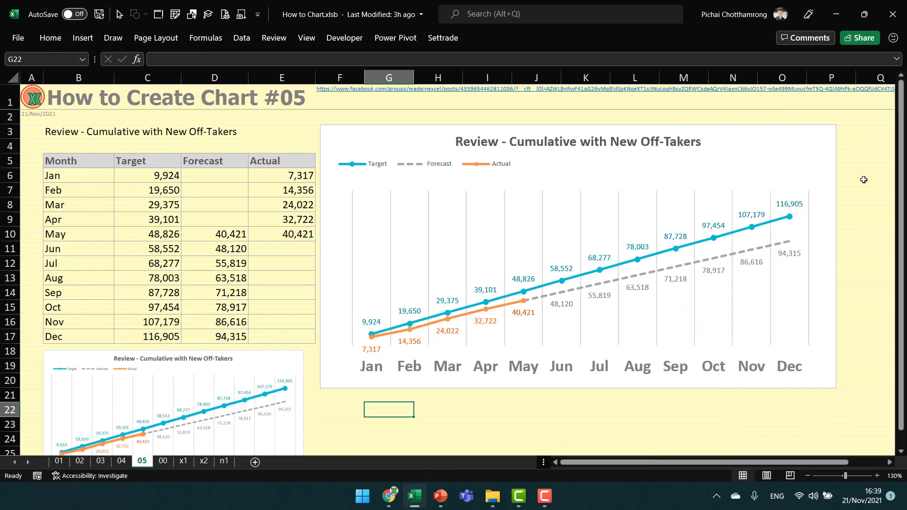
Enlarge the chart title font to size 18.
left_click(606, 145)
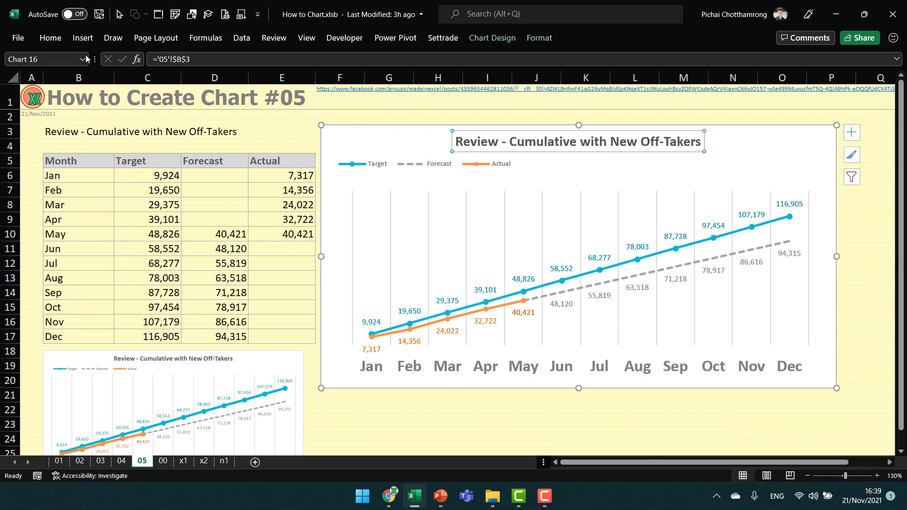
left_click(51, 38)
left_click(207, 61)
left_click(207, 60)
Move the legend slightly lower beneath the title.
left_click(391, 173)
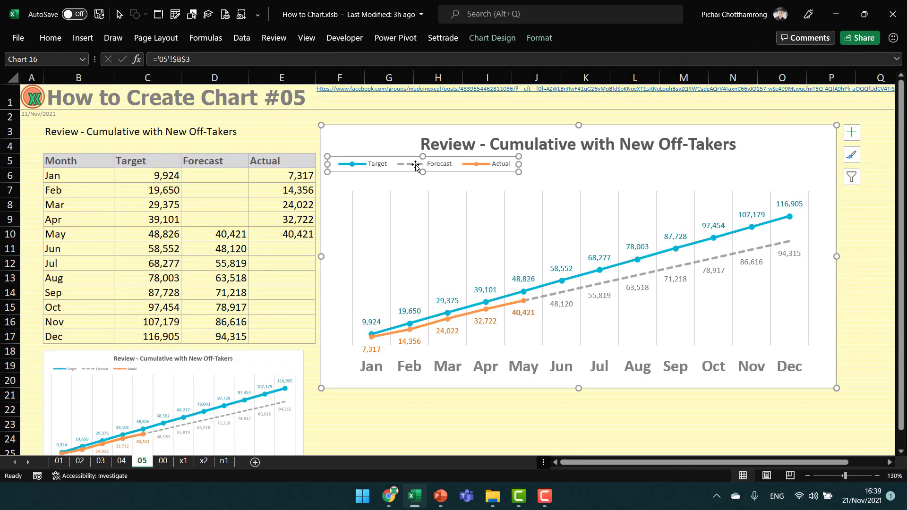
left_click_drag(387, 171, 387, 176)
left_click(572, 422)
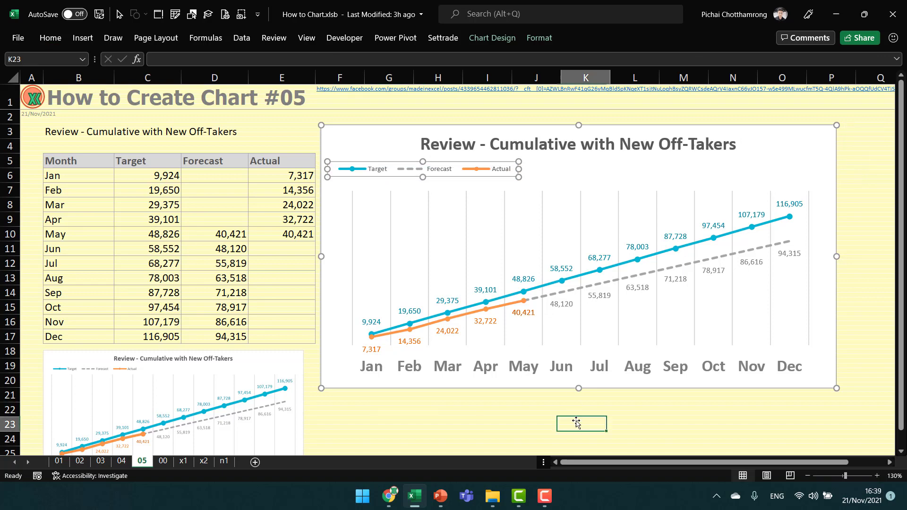
left_click(251, 405)
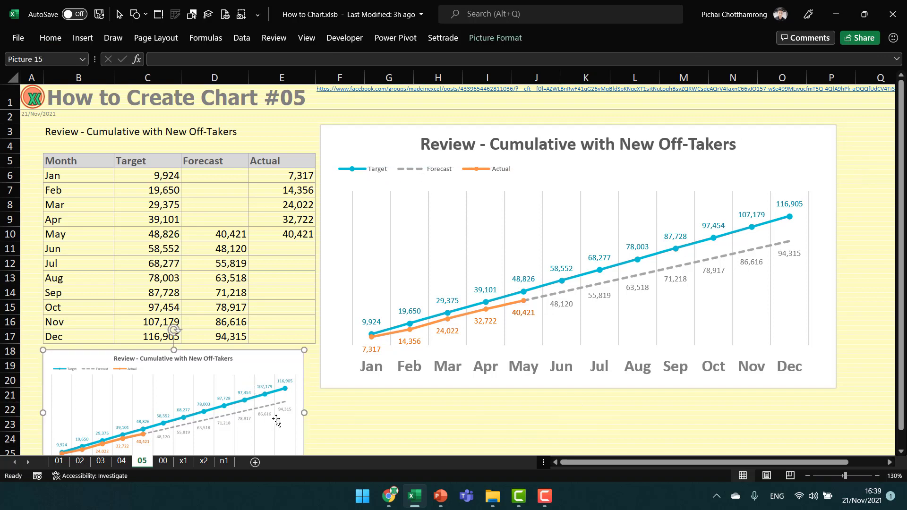